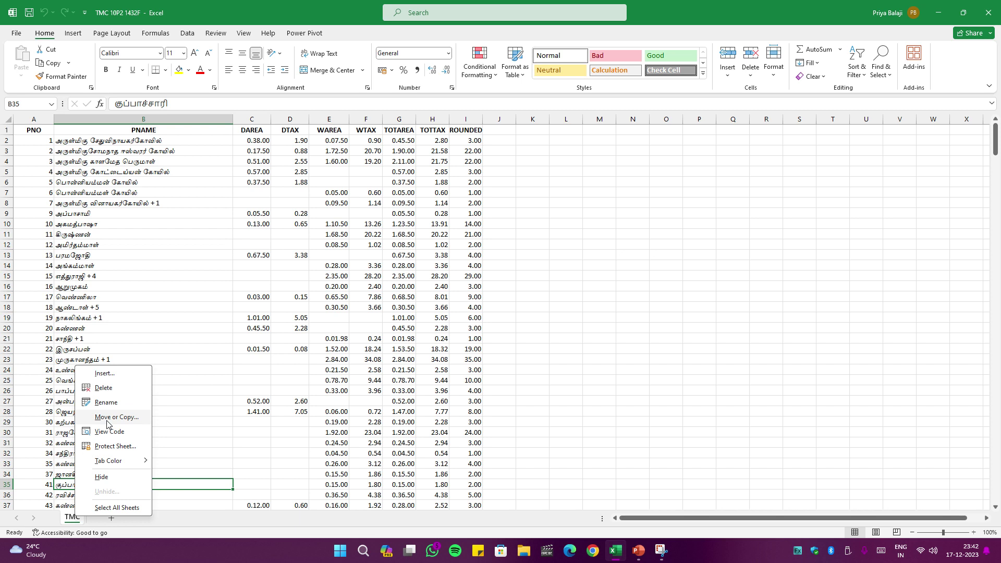
# Copy the TMC sheet into a new workbook, keeping the original sheet in place
pyautogui.click(107, 422)
pyautogui.click(52, 477)
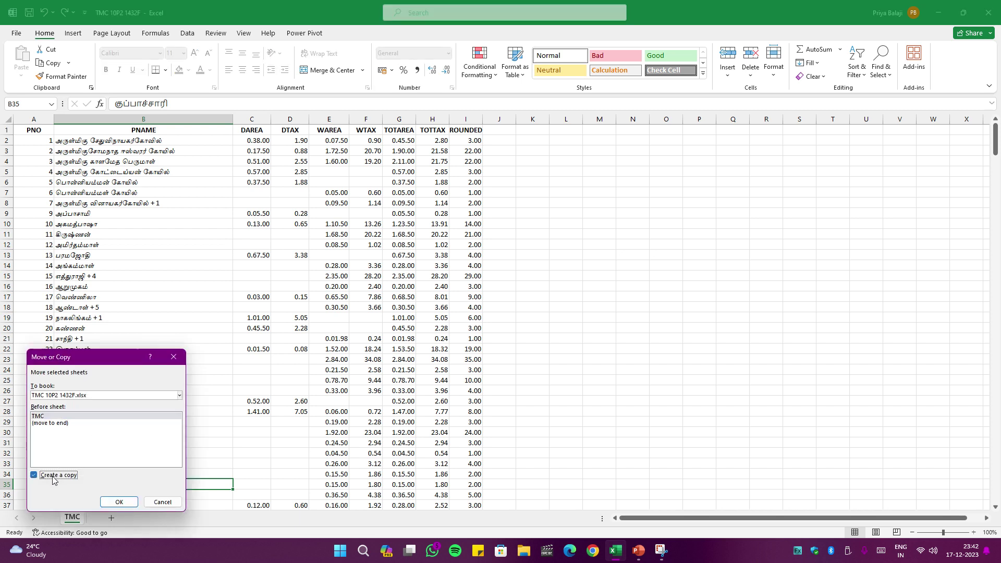
pyautogui.click(76, 396)
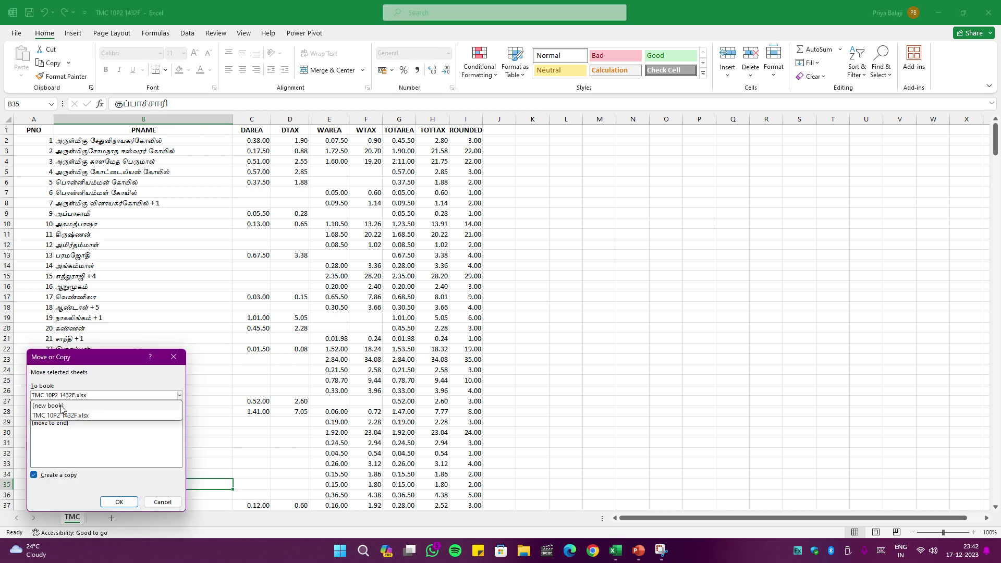
pyautogui.click(61, 407)
pyautogui.click(119, 503)
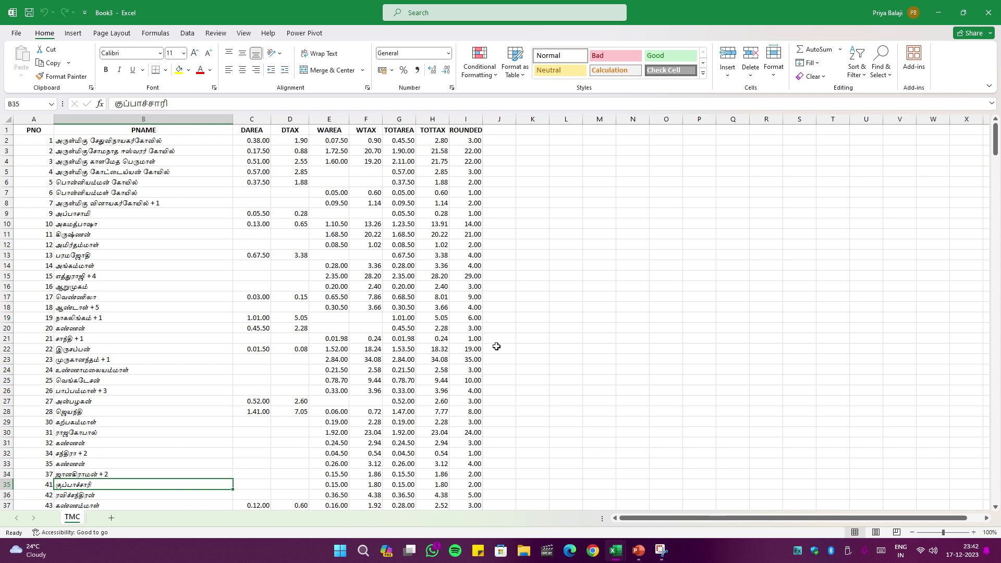
# Delete the DTAX, WTAX, TOTAREA, TOTTAX and ROUNDED columns from the copied sheet
pyautogui.click(287, 119)
pyautogui.rightClick(287, 119)
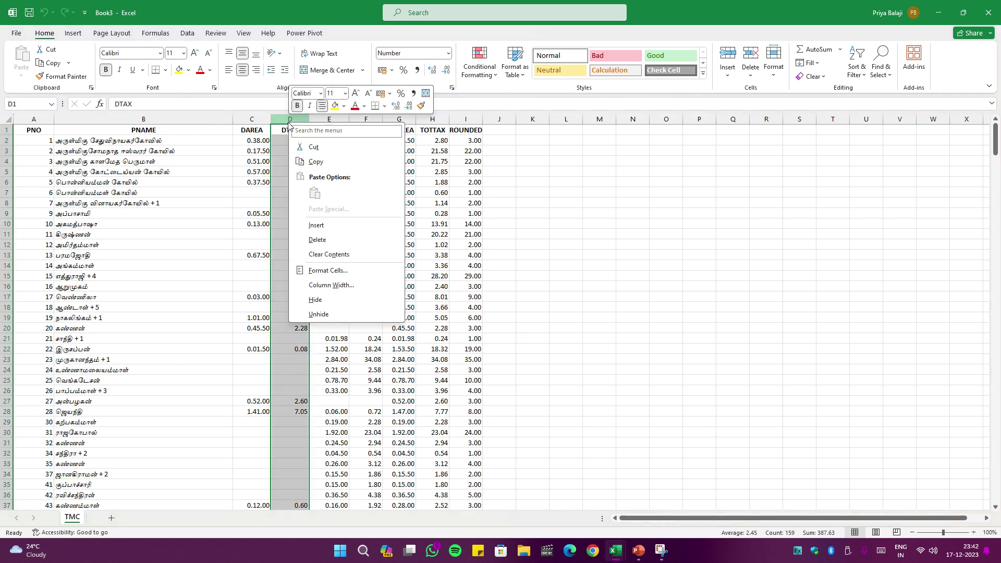
pyautogui.click(328, 235)
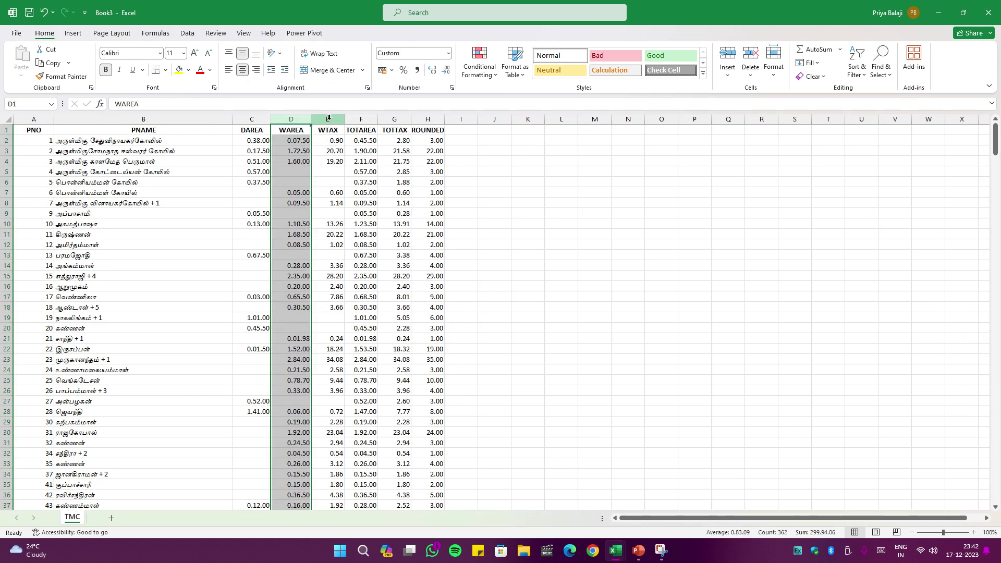
pyautogui.moveTo(329, 119); pyautogui.dragTo(399, 113)
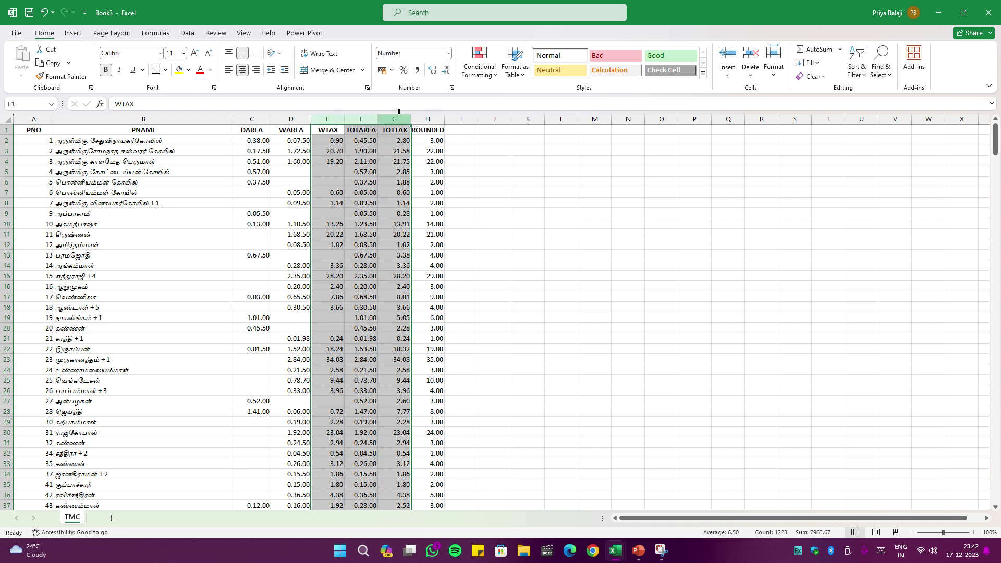
pyautogui.moveTo(330, 118); pyautogui.dragTo(431, 112)
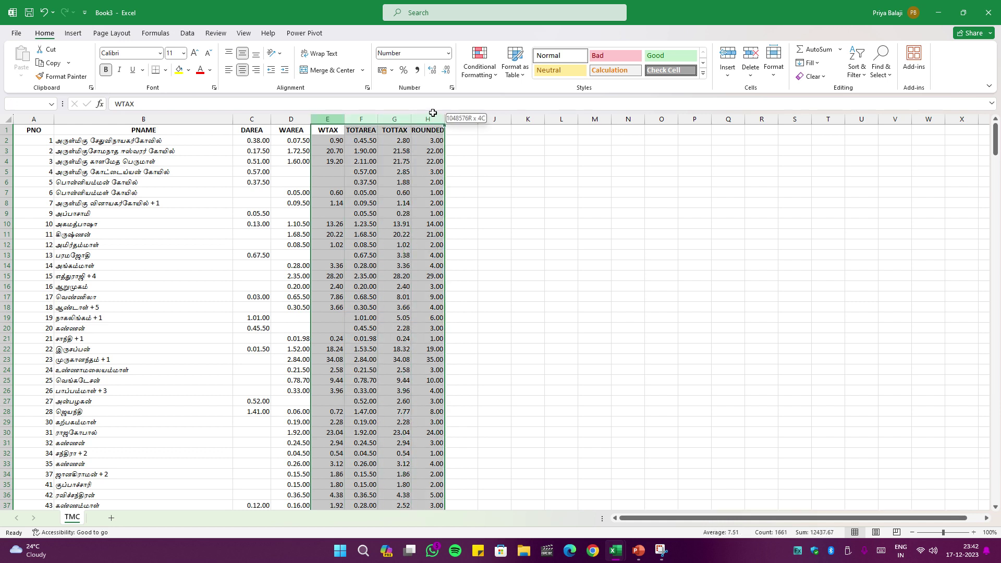
pyautogui.rightClick(434, 124)
pyautogui.click(473, 242)
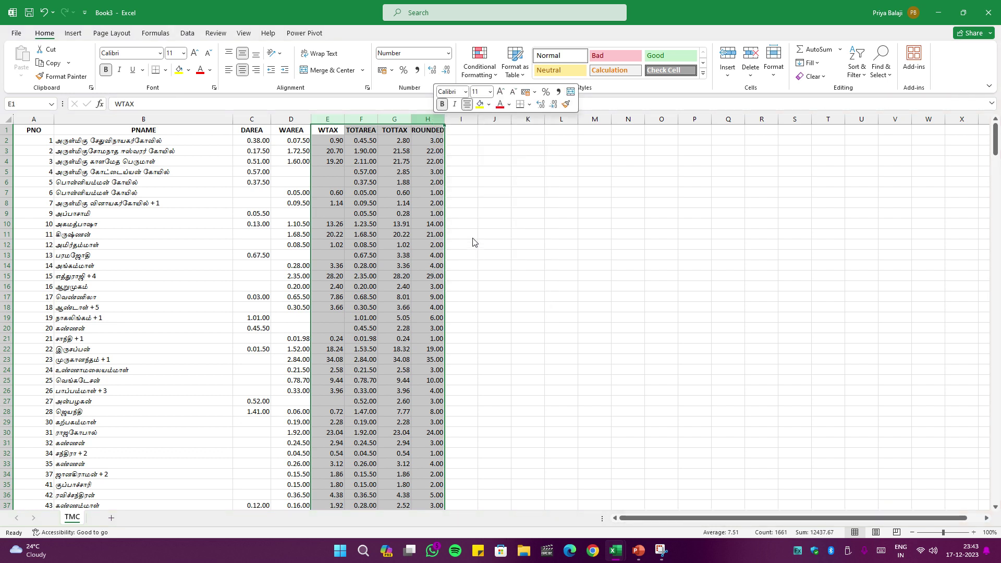
pyautogui.click(329, 171)
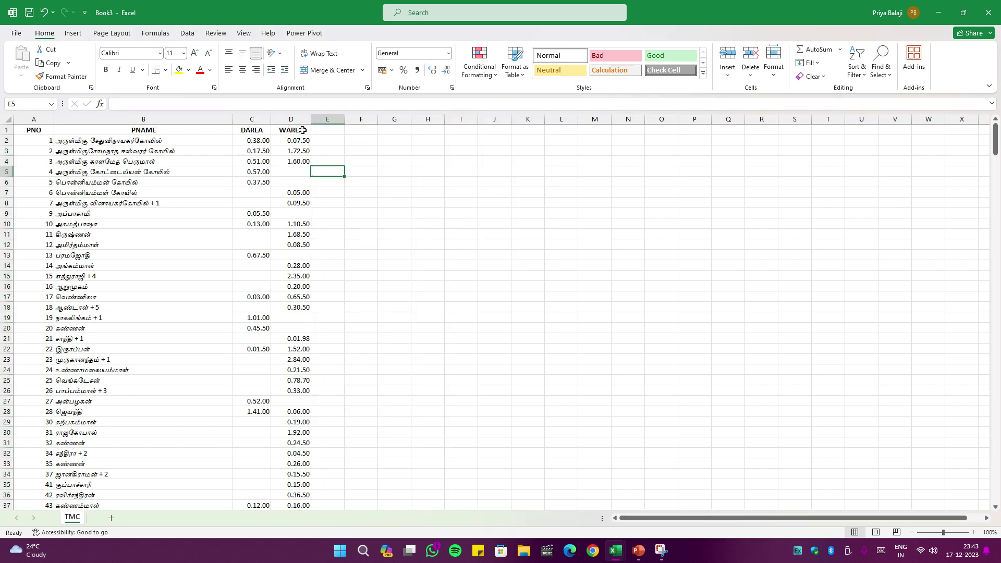
# Review the marginal and small farmer land limits on the PowerPoint slide and return to cell E2 in Excel
pyautogui.click(321, 139)
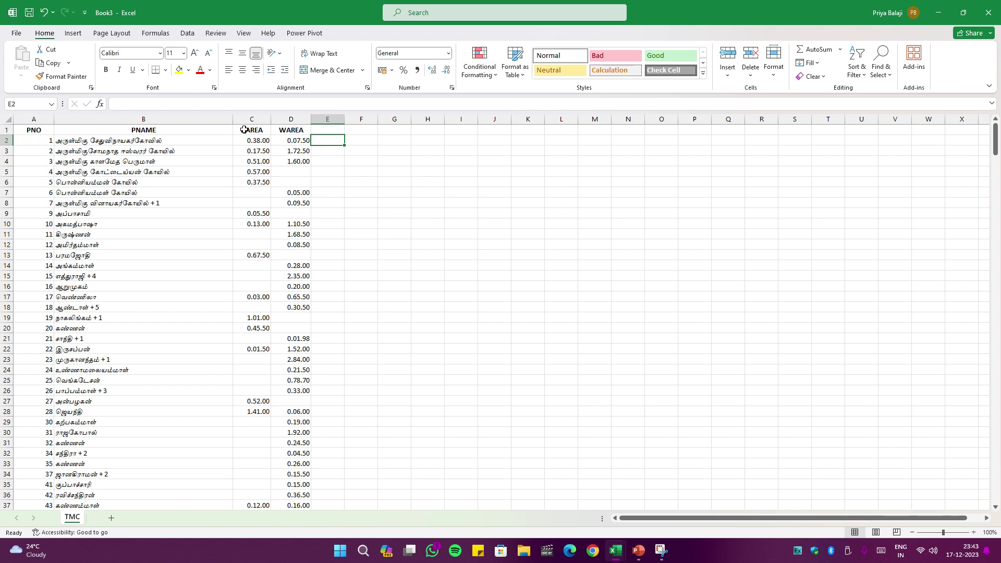
pyautogui.doubleClick(322, 141)
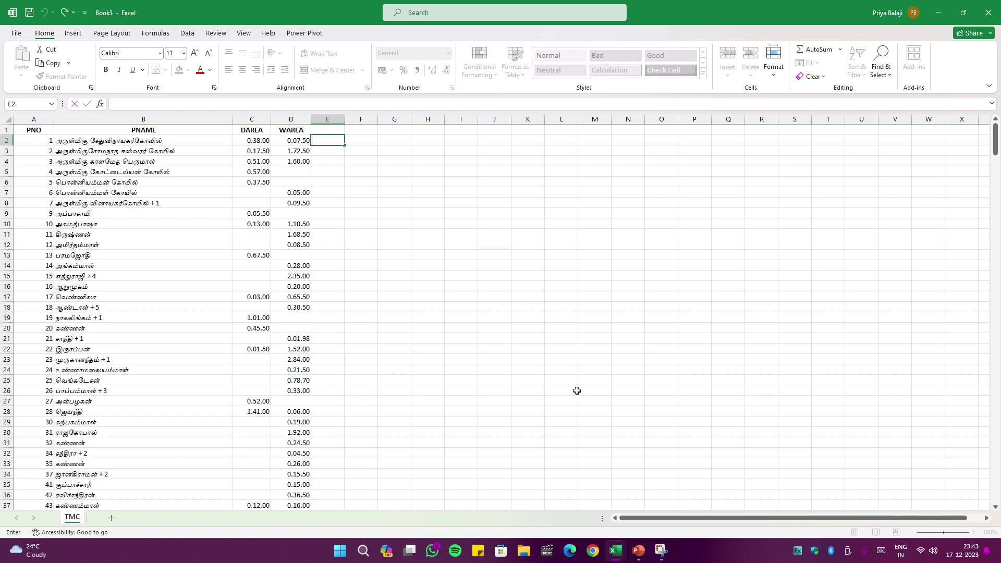
pyautogui.click(638, 557)
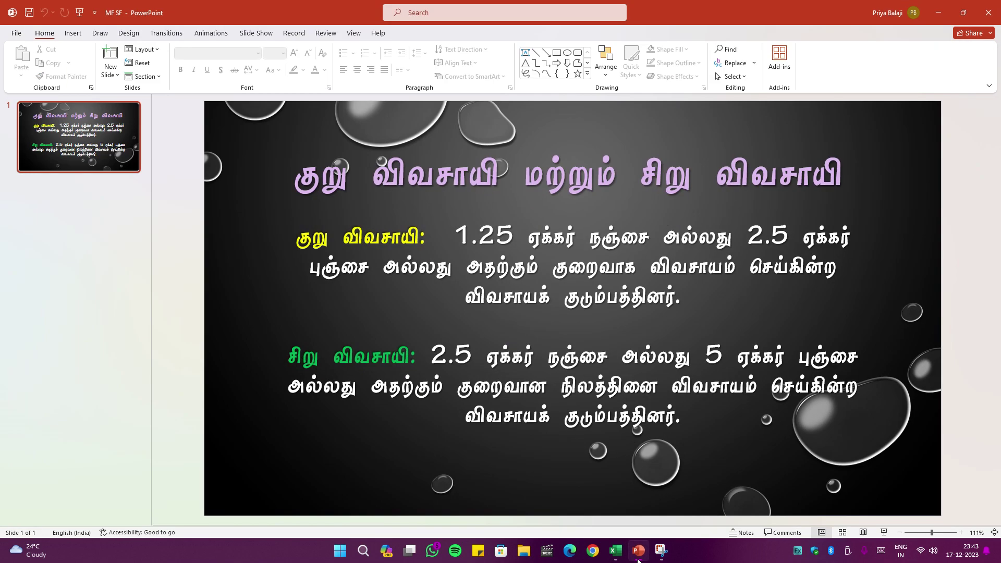
pyautogui.click(636, 556)
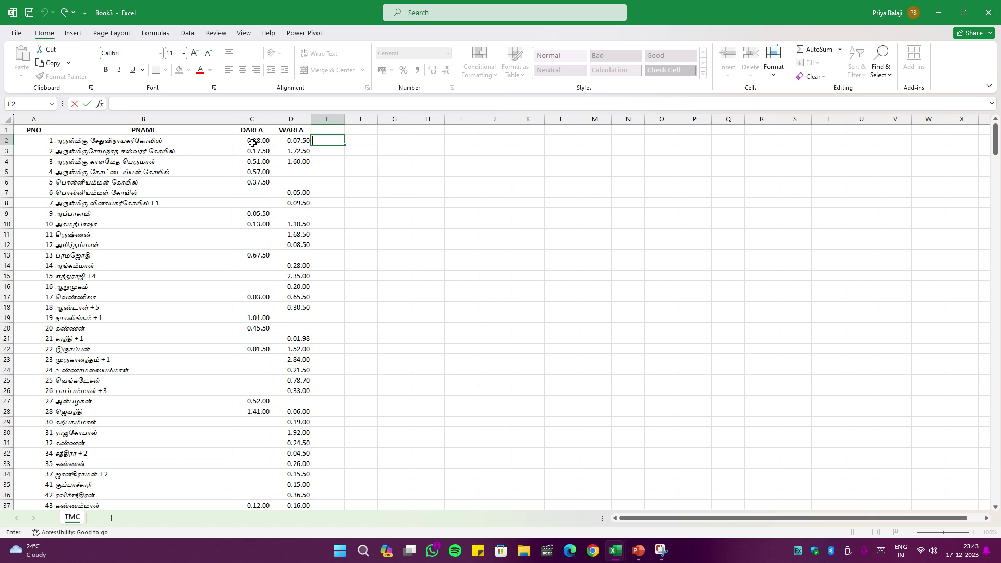
# Enter the formula =C2*2+D2 in E2 and fill it down column E for all data rows
pyautogui.write('=')
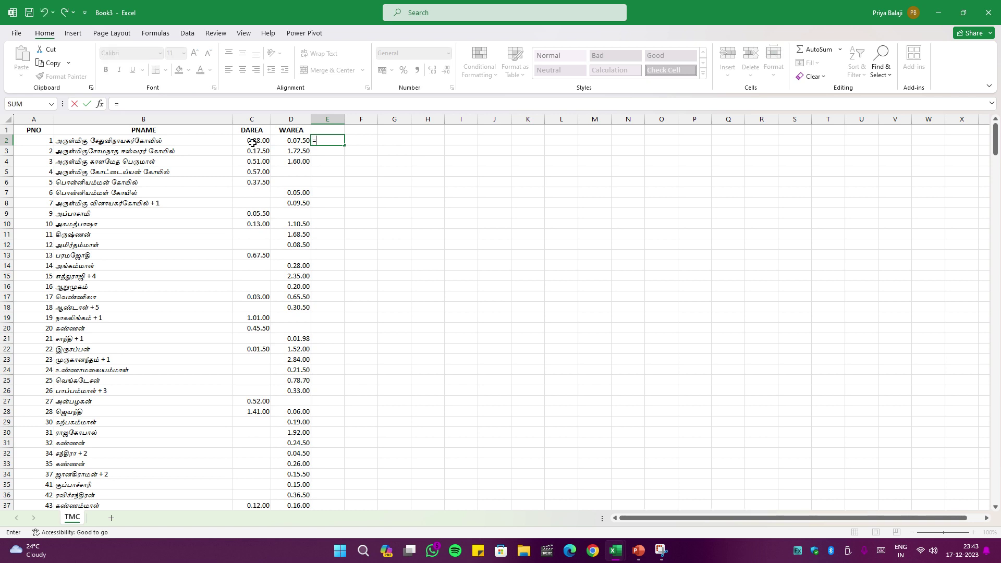
pyautogui.click(251, 142)
pyautogui.write('*2')
pyautogui.write('+')
pyautogui.click(290, 142)
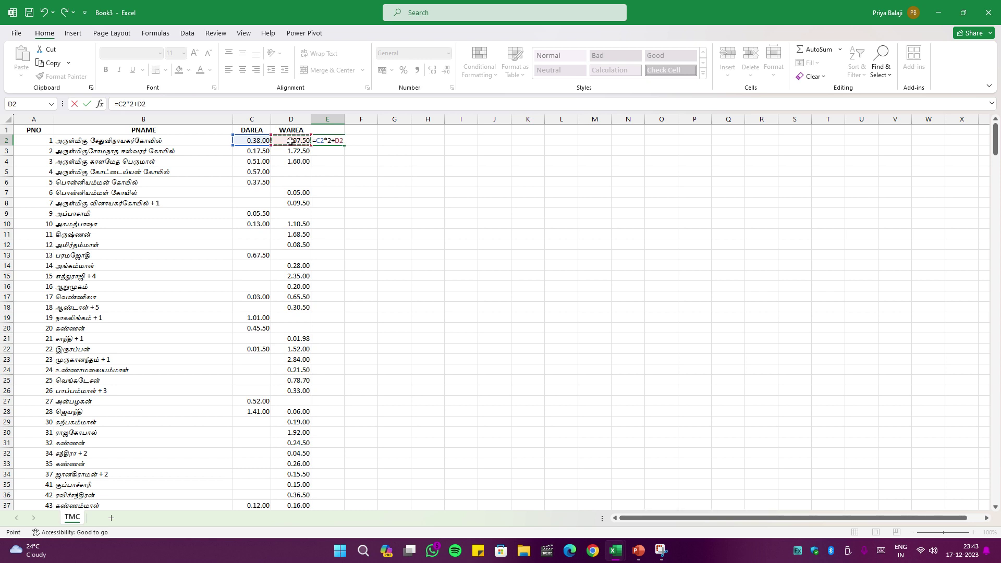
pyautogui.press('Return')
pyautogui.click(332, 140)
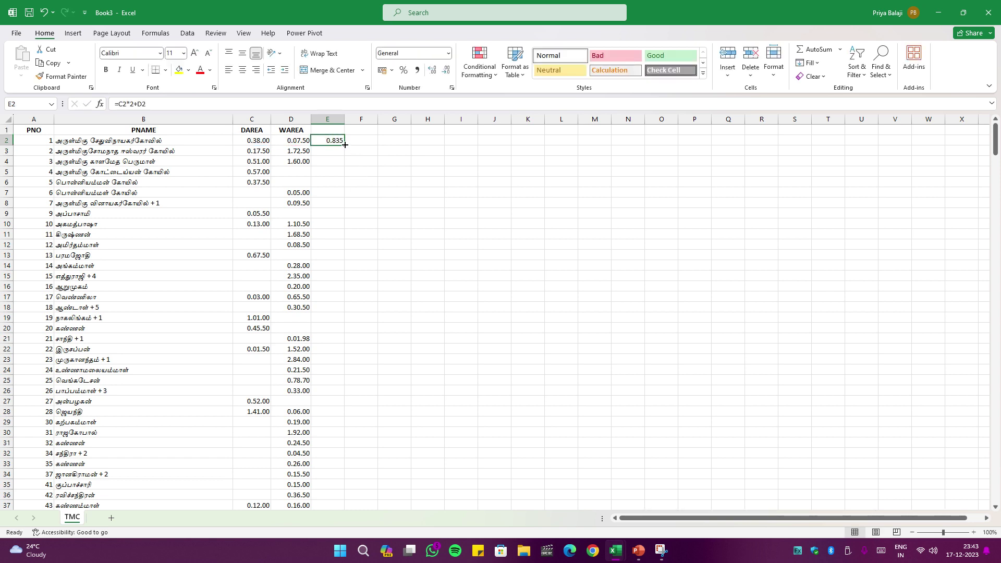
pyautogui.doubleClick(345, 145)
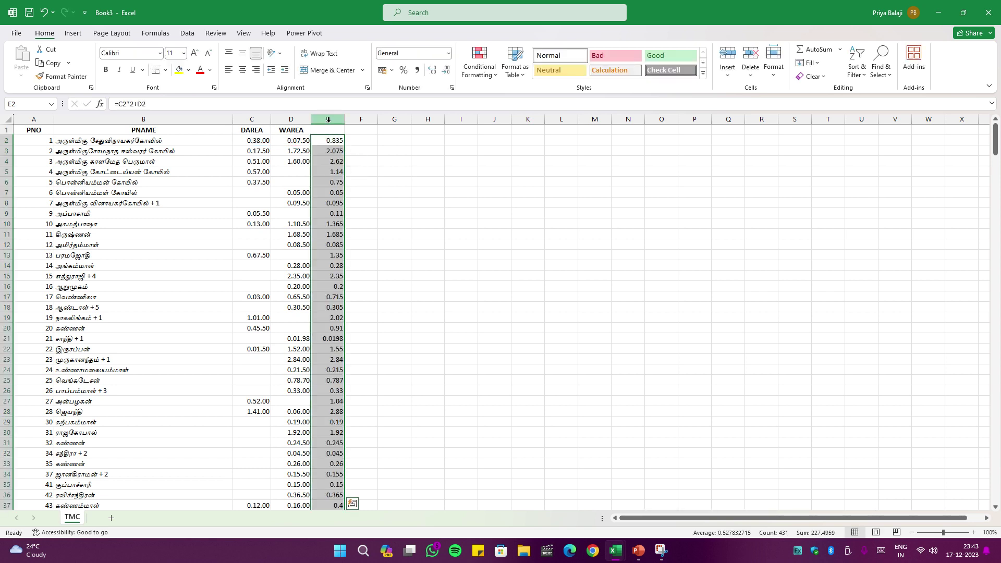
# Enter the heading MFSFCRIT in cell E1 above the calculated values
pyautogui.doubleClick(328, 131)
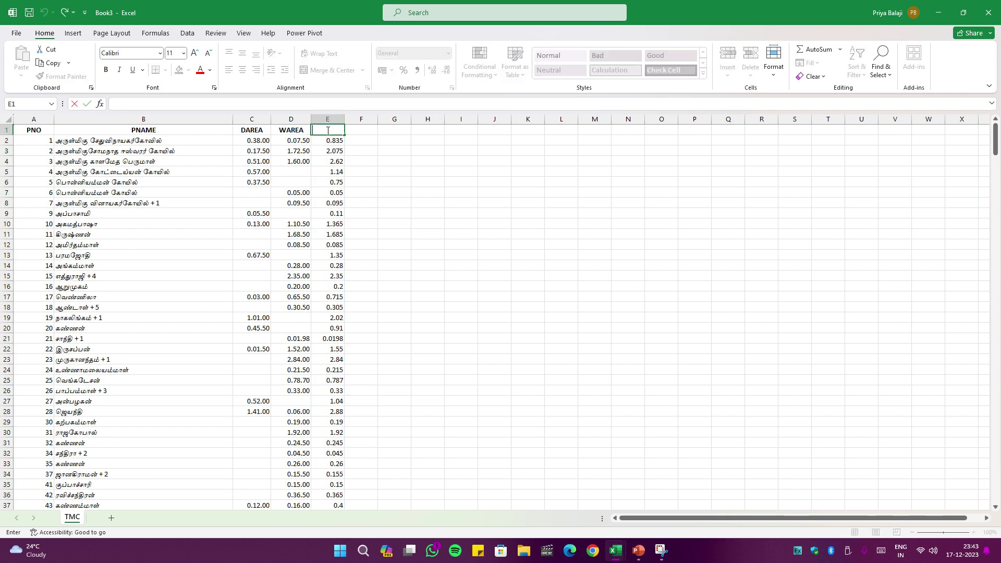
pyautogui.write('MFSFCRIT')
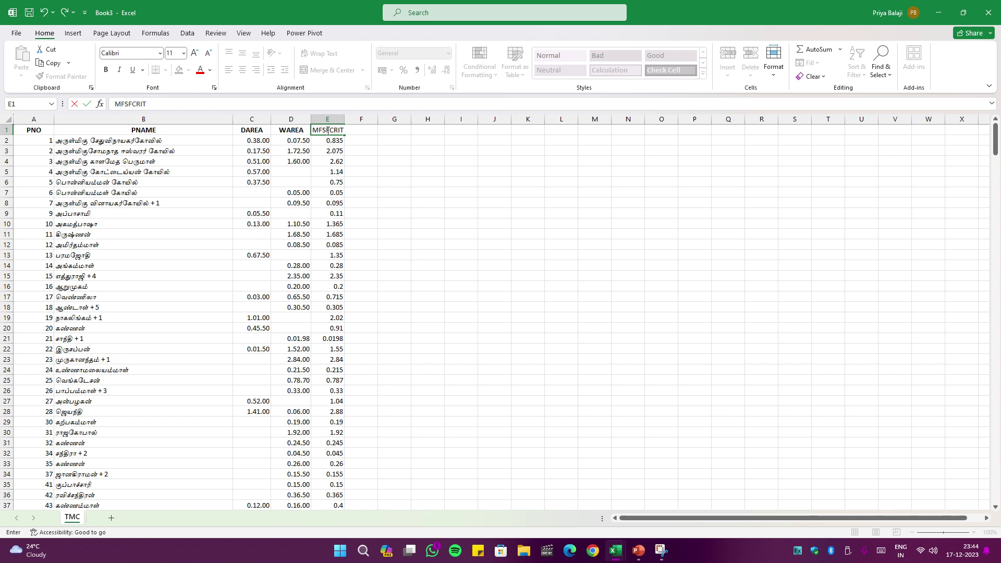
pyautogui.press('Return')
# Apply the custom number format 0.00.00 to the whole MFSFCRIT column
pyautogui.click(327, 120)
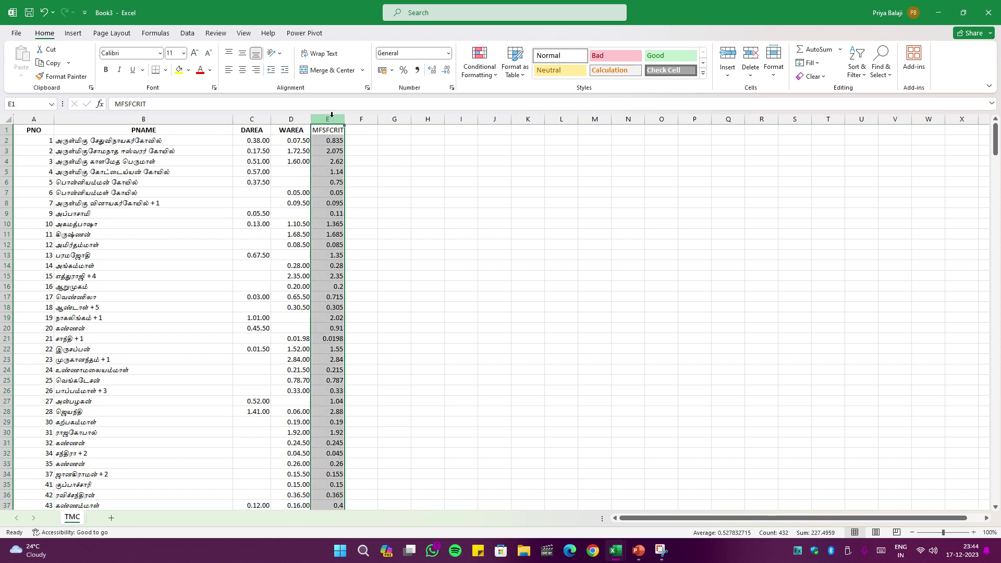
pyautogui.click(448, 54)
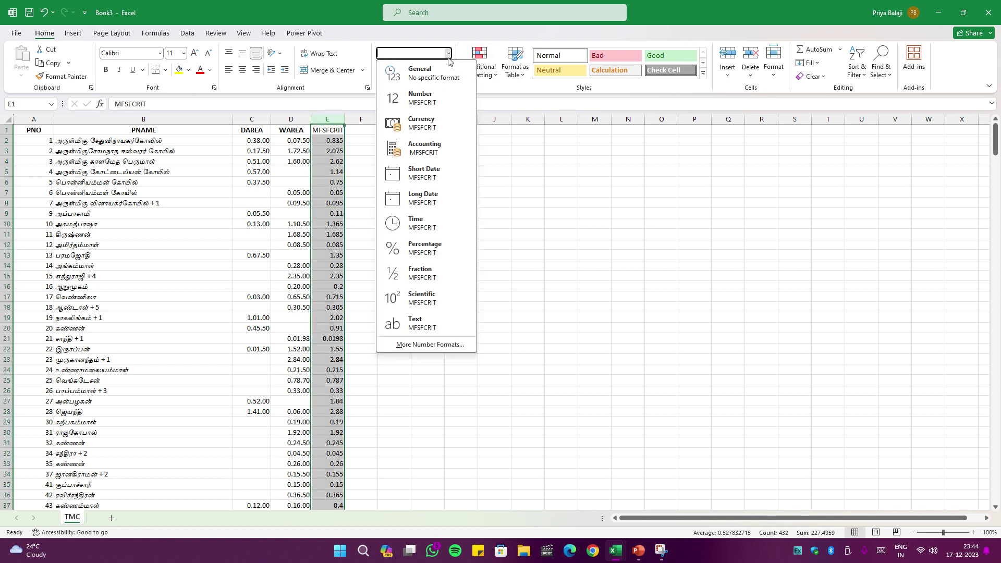
pyautogui.click(416, 351)
pyautogui.click(156, 165)
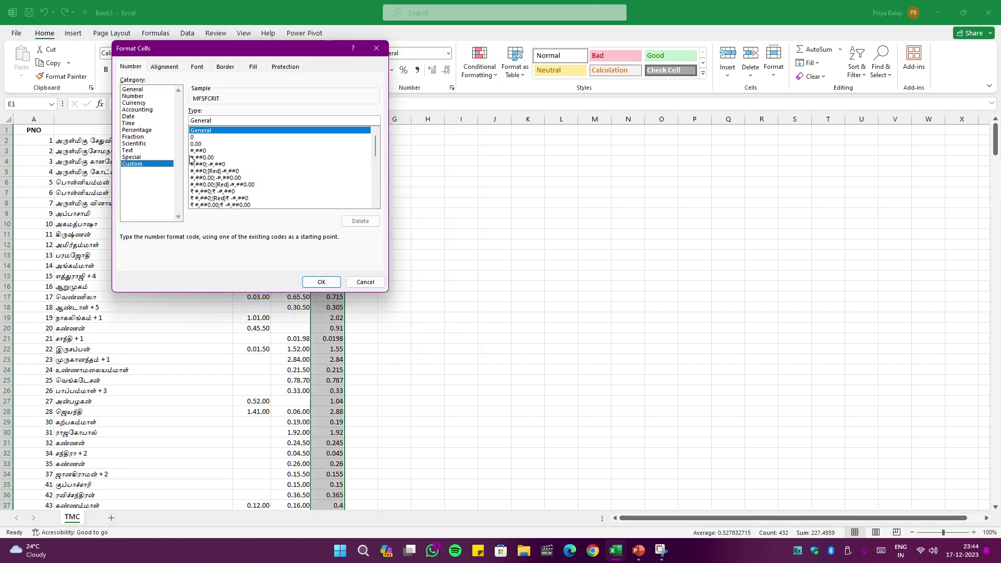
pyautogui.click(200, 145)
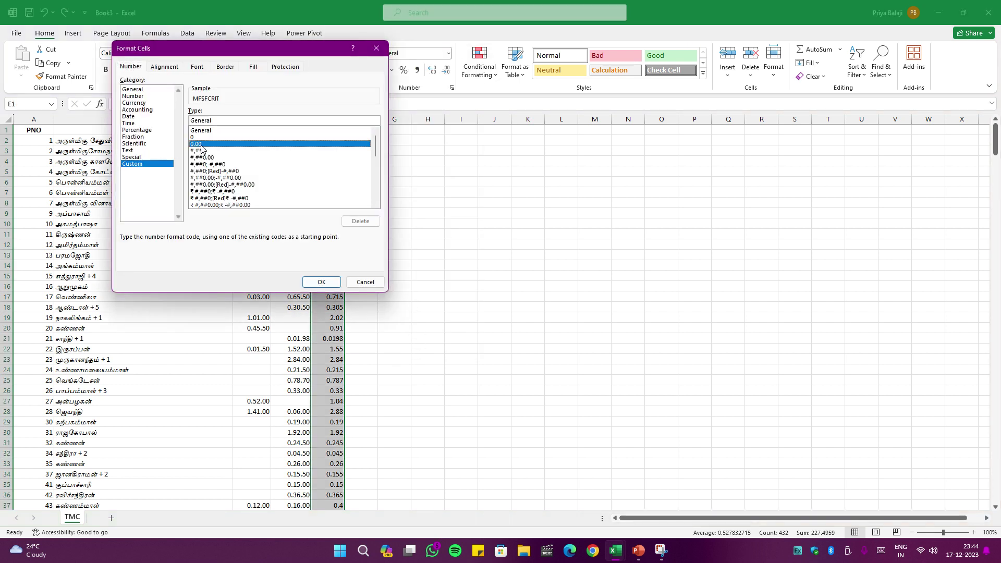
pyautogui.click(219, 120)
pyautogui.write('.00')
pyautogui.click(316, 282)
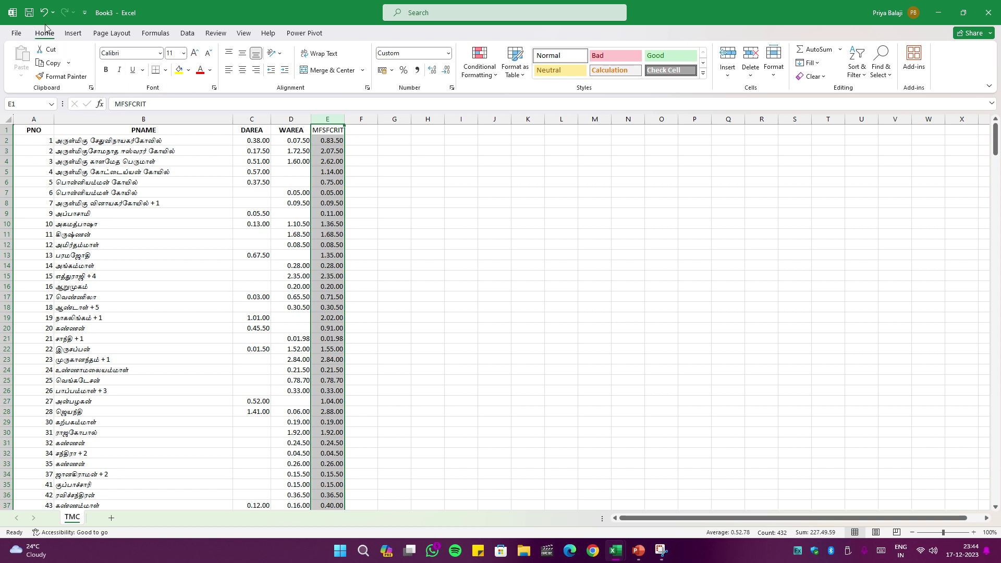
# Set up a conditional formatting rule on the MFSFCRIT column for cell values greater than or equal to 2.02
pyautogui.click(486, 75)
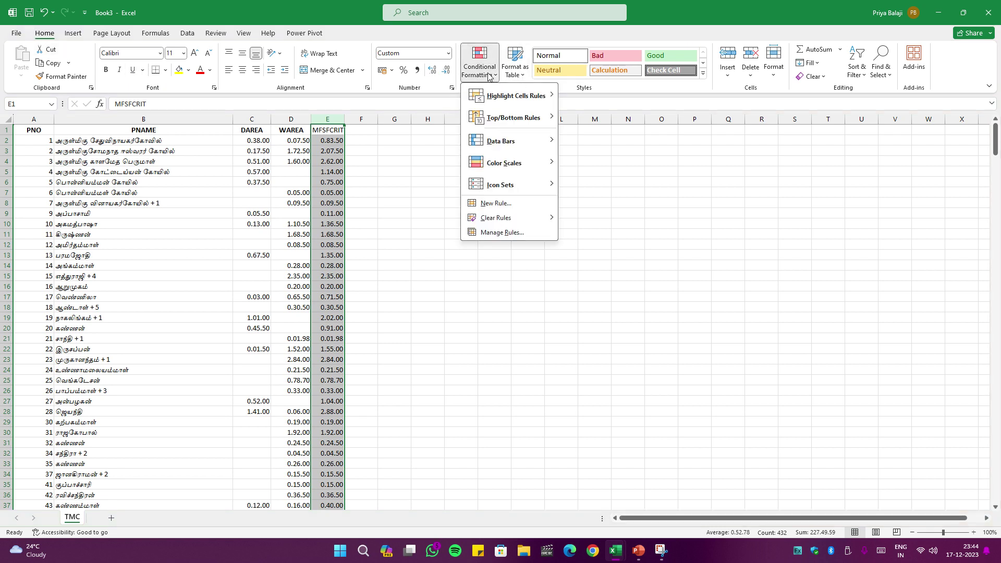
pyautogui.click(513, 233)
pyautogui.click(130, 147)
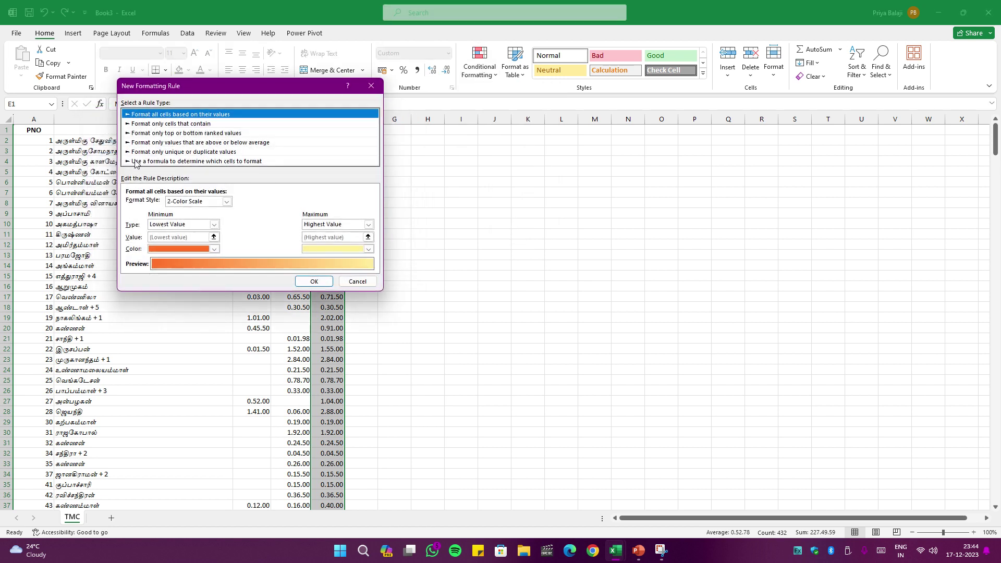
pyautogui.click(174, 124)
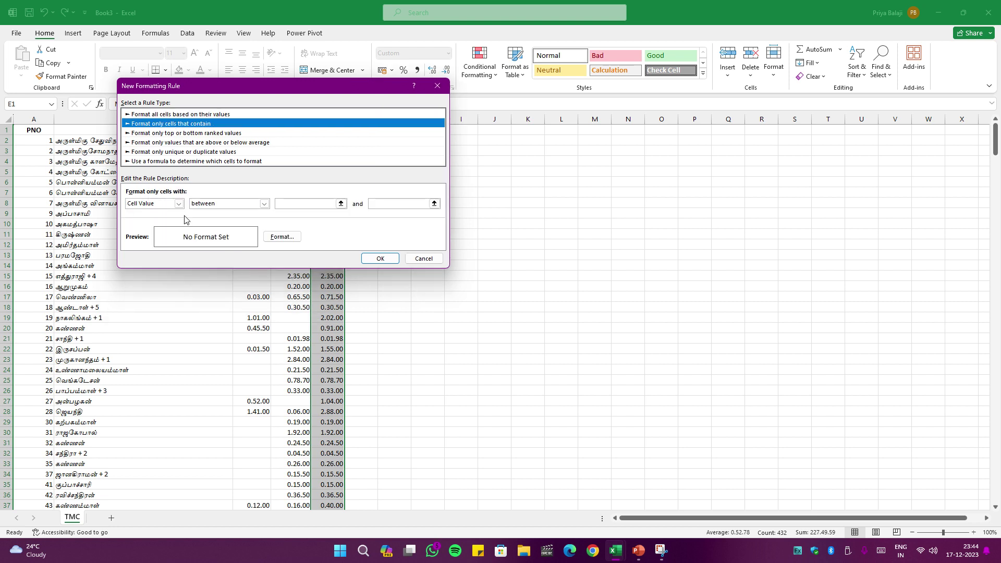
pyautogui.click(211, 205)
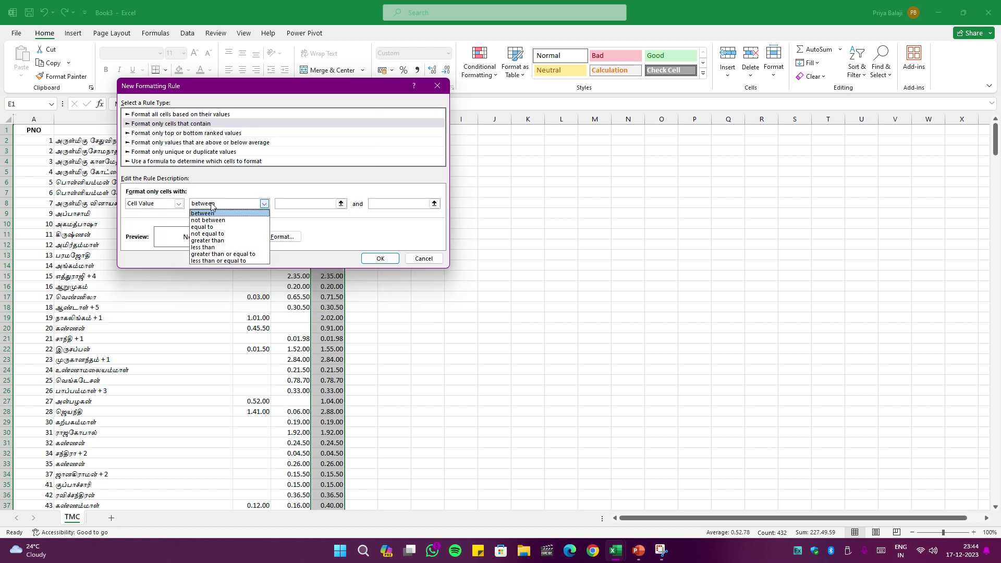
pyautogui.click(221, 255)
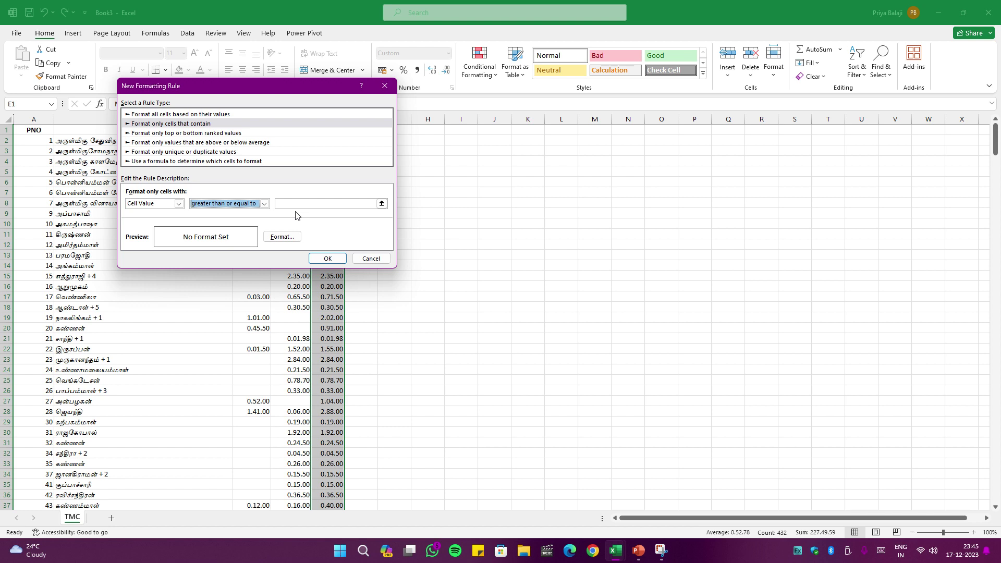
pyautogui.click(290, 204)
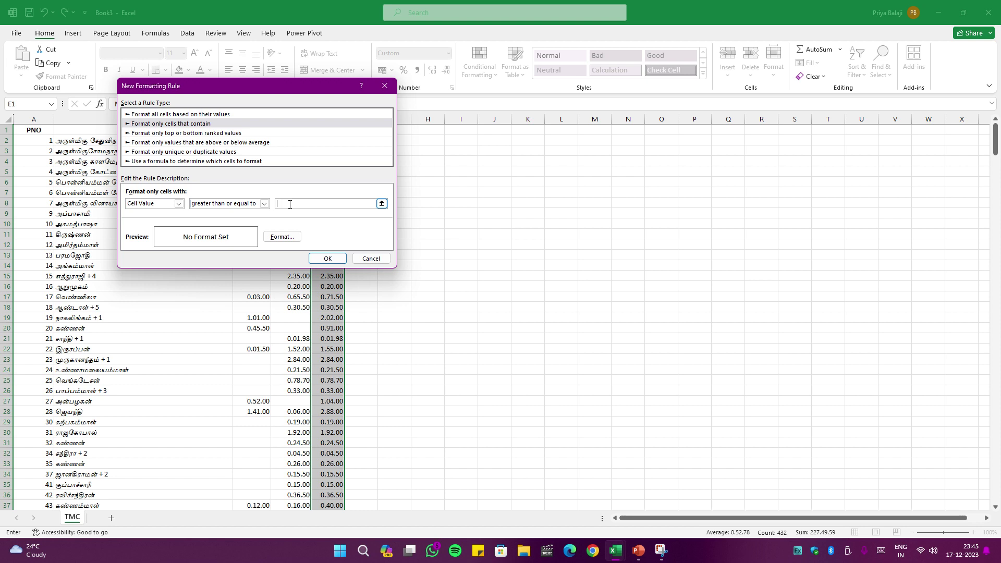
pyautogui.write('2.02')
# Give the 2.02 rule a red background fill and add it to the column's rule list
pyautogui.click(281, 237)
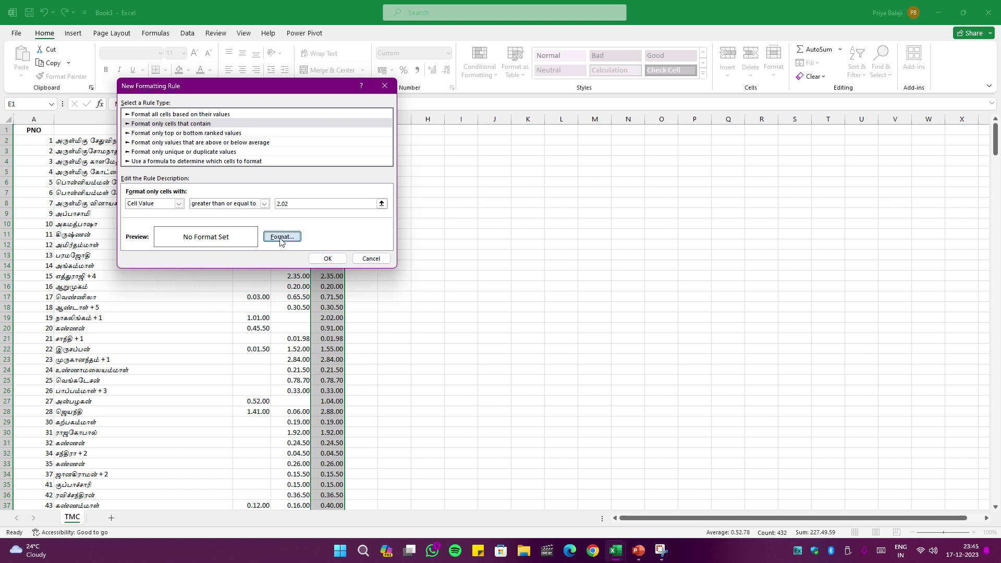
pyautogui.click(214, 58)
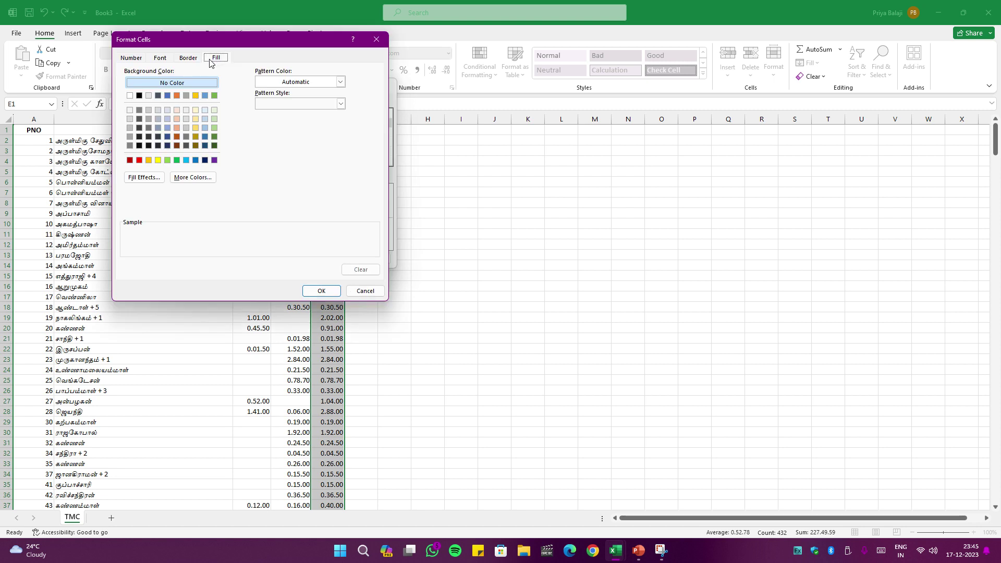
pyautogui.click(140, 161)
pyautogui.click(322, 291)
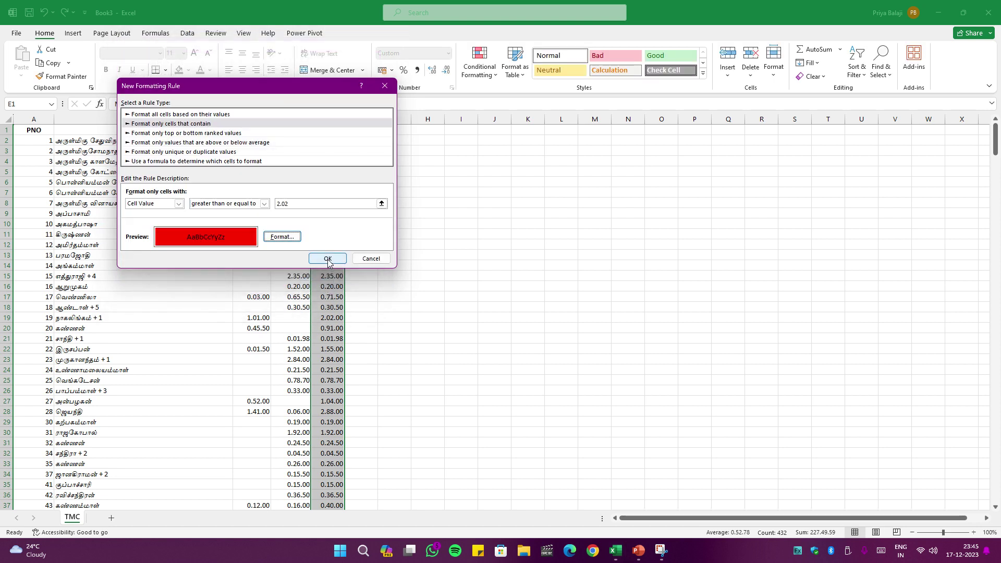
pyautogui.click(327, 259)
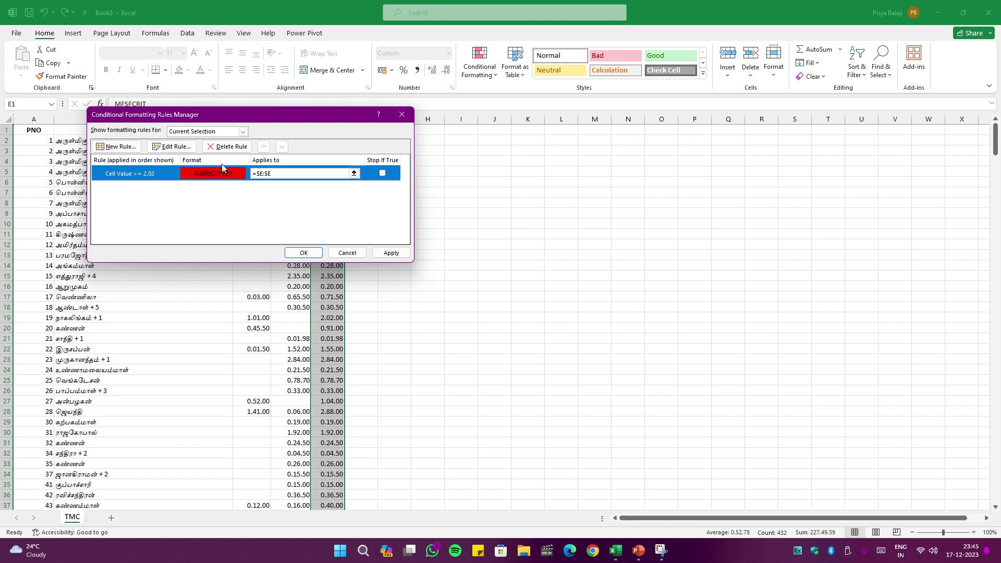
# Set up a second conditional formatting rule on the MFSFCRIT column for cell values between 1.01 and 2.01
pyautogui.click(124, 151)
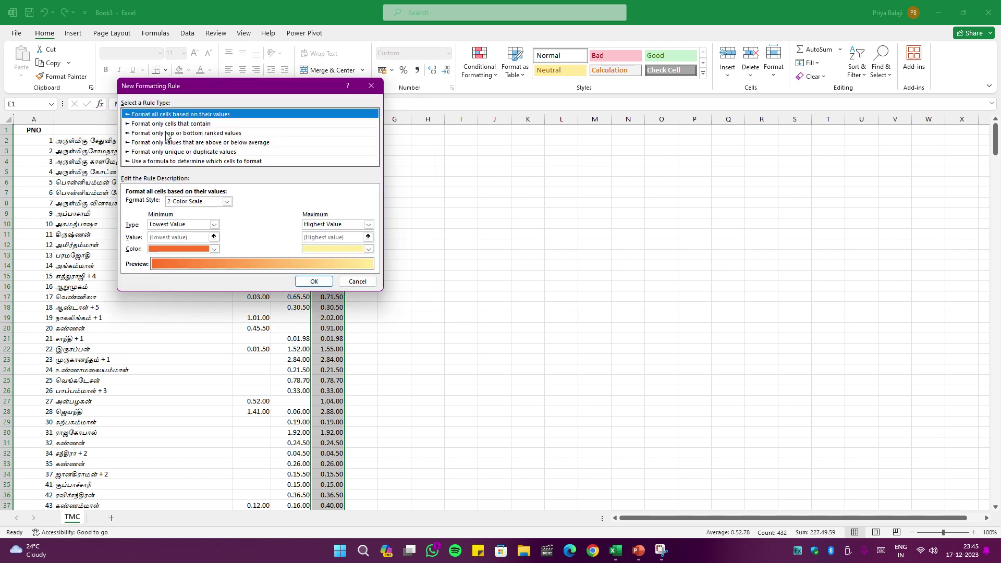
pyautogui.click(166, 125)
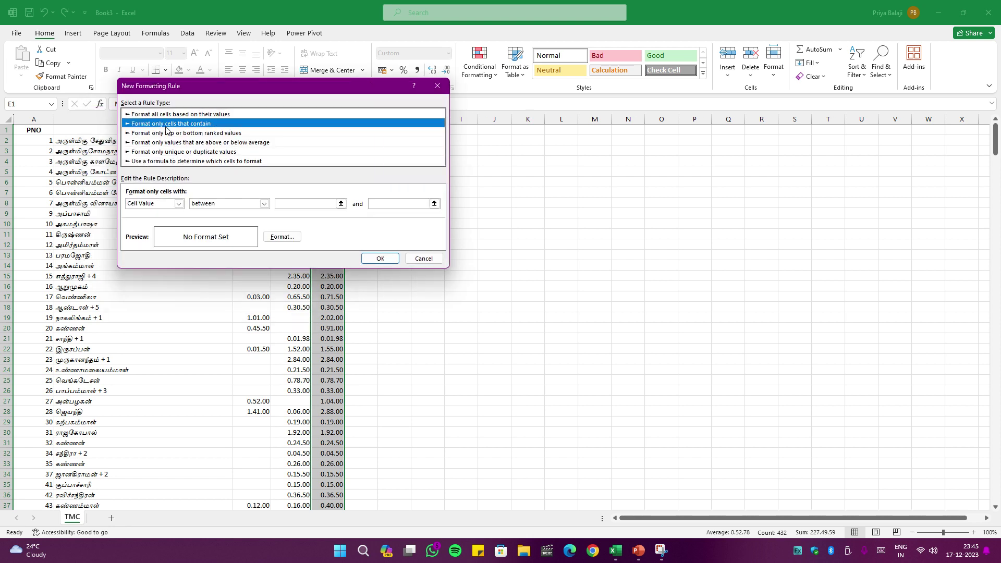
pyautogui.press('Tab')
pyautogui.click(221, 206)
pyautogui.click(224, 202)
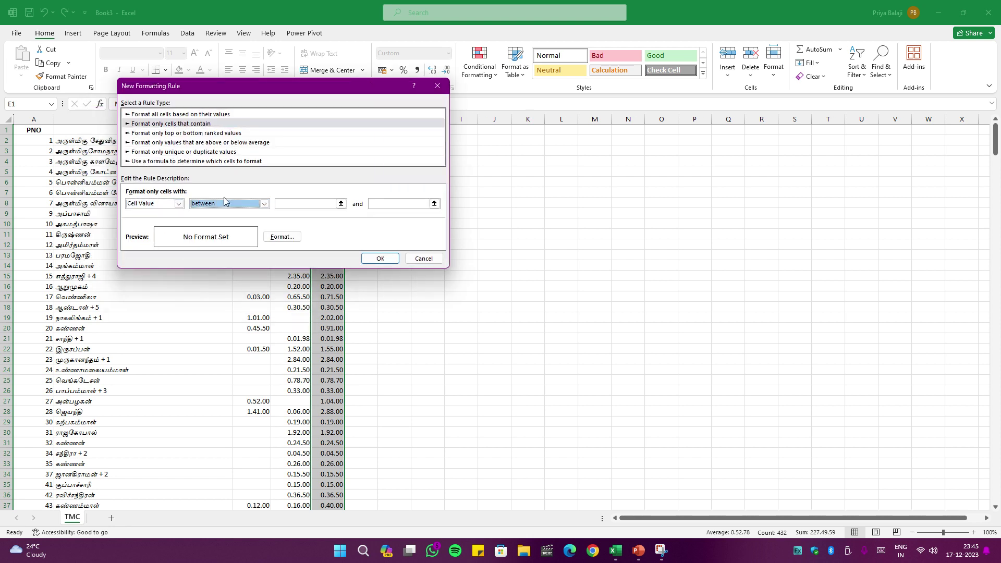
pyautogui.click(317, 205)
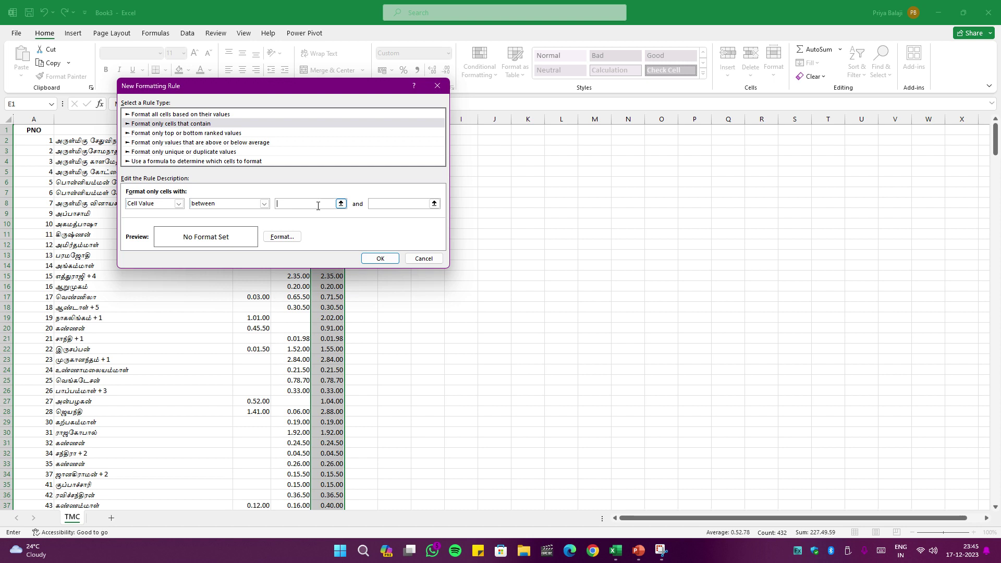
pyautogui.write('1')
pyautogui.write('1')
pyautogui.press('Tab')
pyautogui.write('2.01')
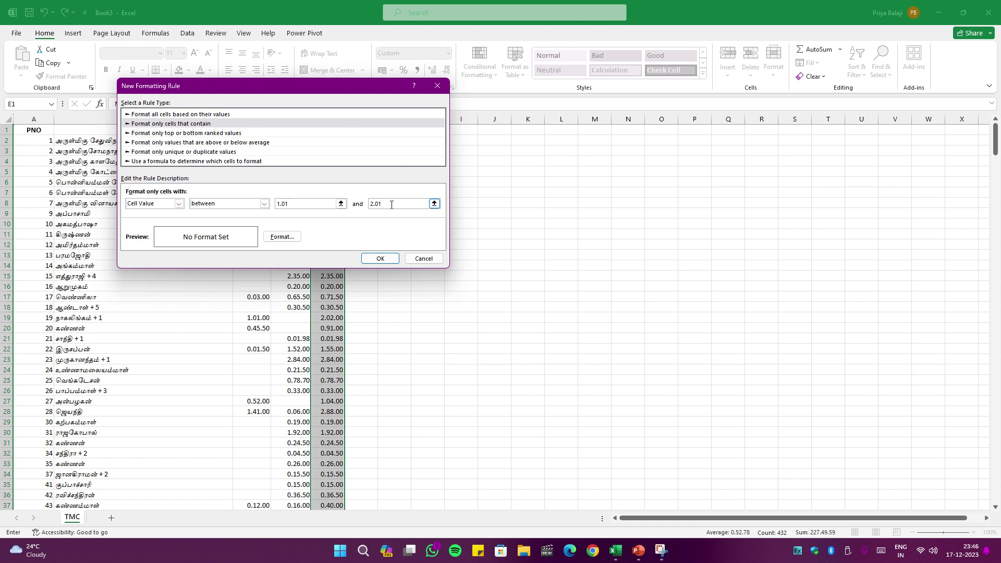
# Give the rule for values between 1.01 and 2.01 a green background fill and add it to the rule list
pyautogui.click(277, 237)
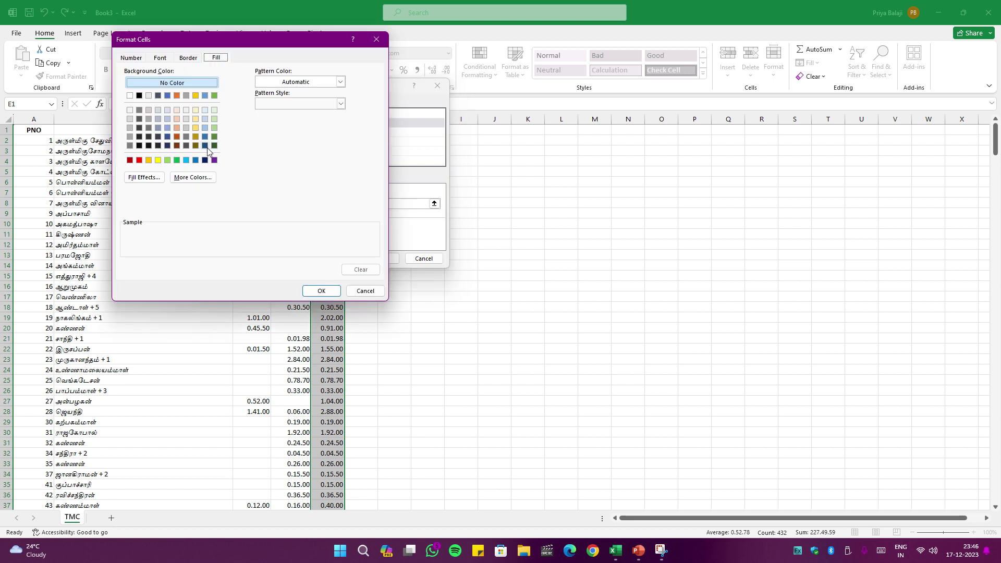
pyautogui.click(177, 160)
pyautogui.click(322, 291)
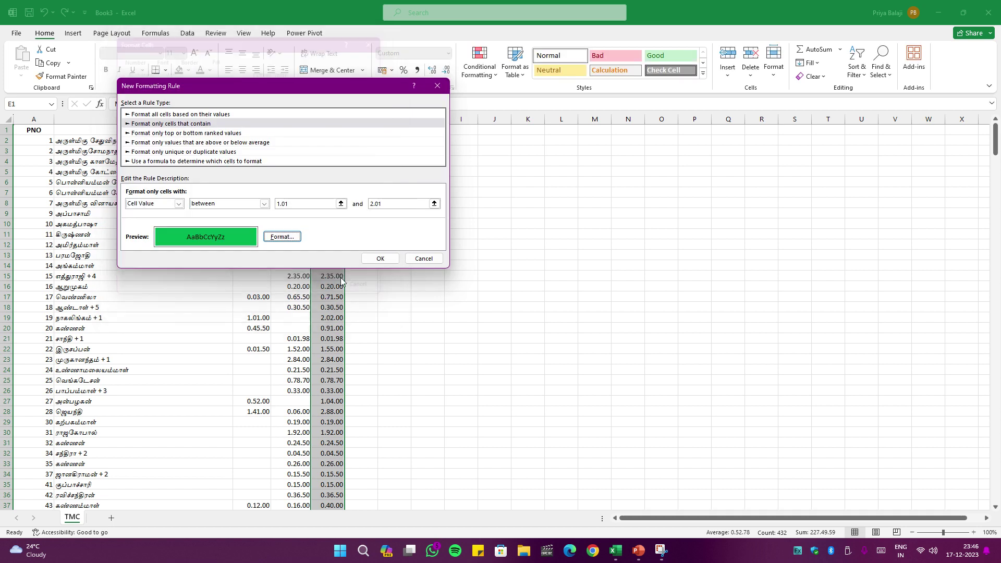
pyautogui.click(372, 259)
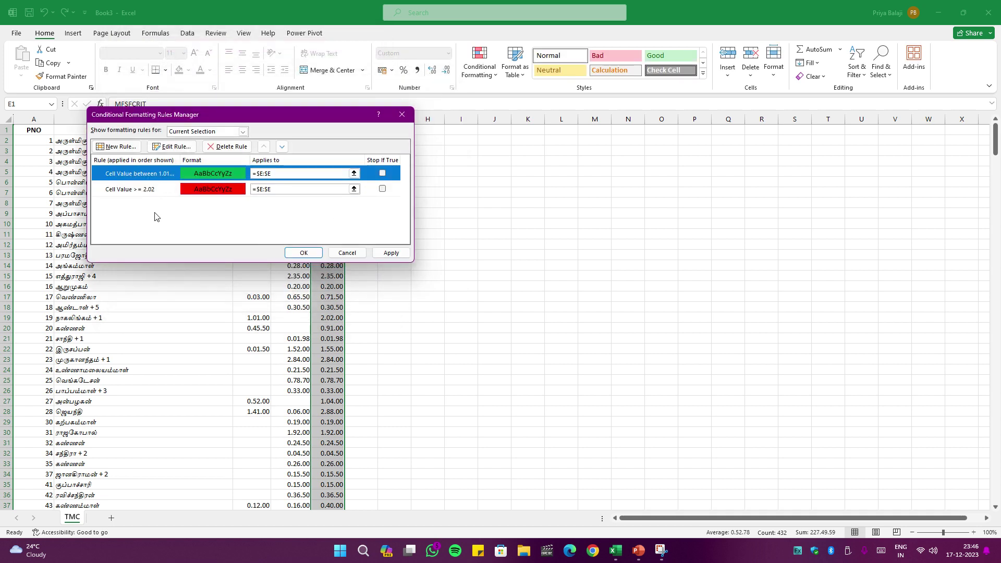
# Set up a third conditional formatting rule on the MFSFCRIT column for cell values less than 1.01
pyautogui.click(123, 151)
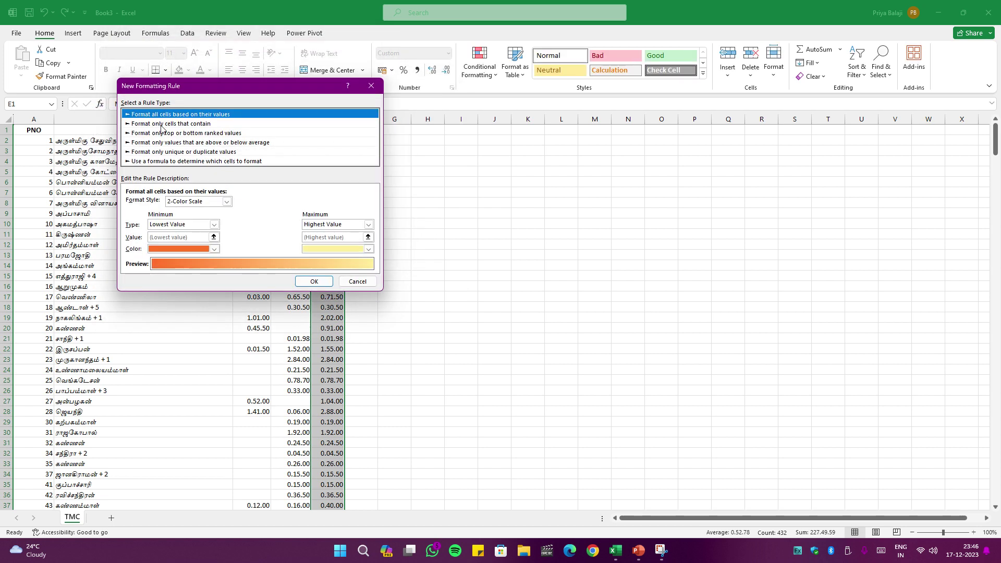
pyautogui.click(162, 124)
pyautogui.click(244, 206)
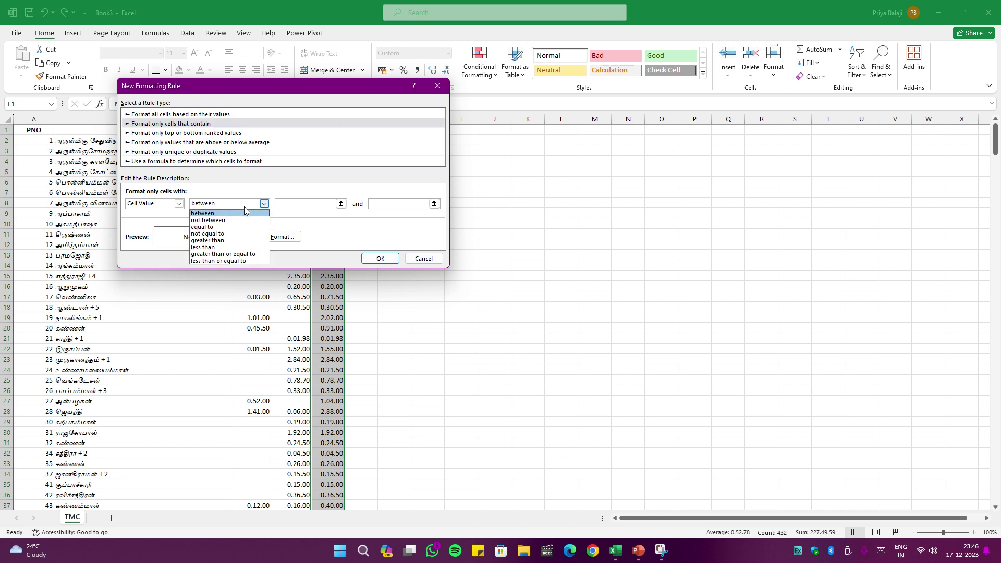
pyautogui.click(237, 249)
pyautogui.click(343, 203)
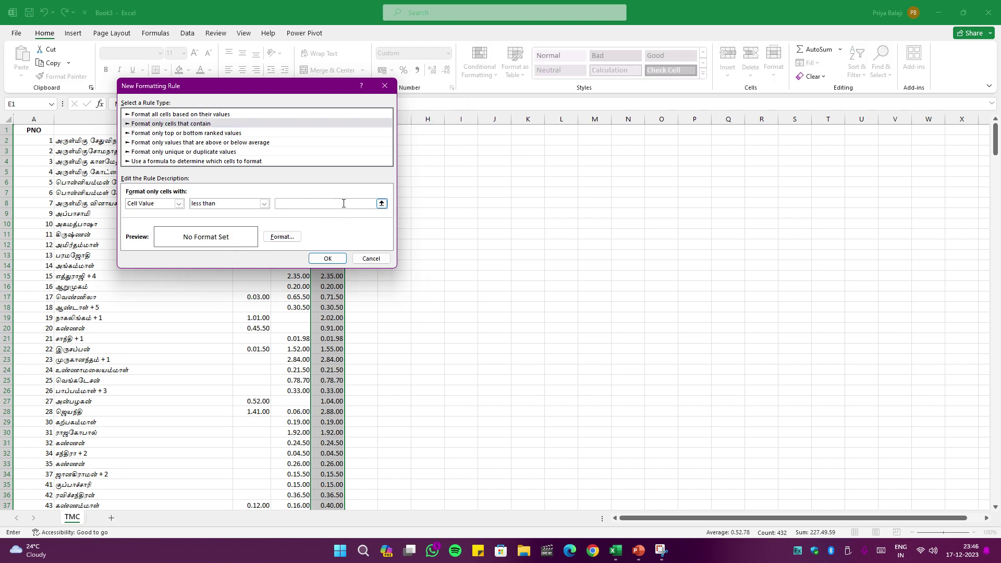
pyautogui.write('1.01')
# Give the less-than-1.01 rule a yellow background fill and apply all the rules to the MFSFCRIT column
pyautogui.click(282, 237)
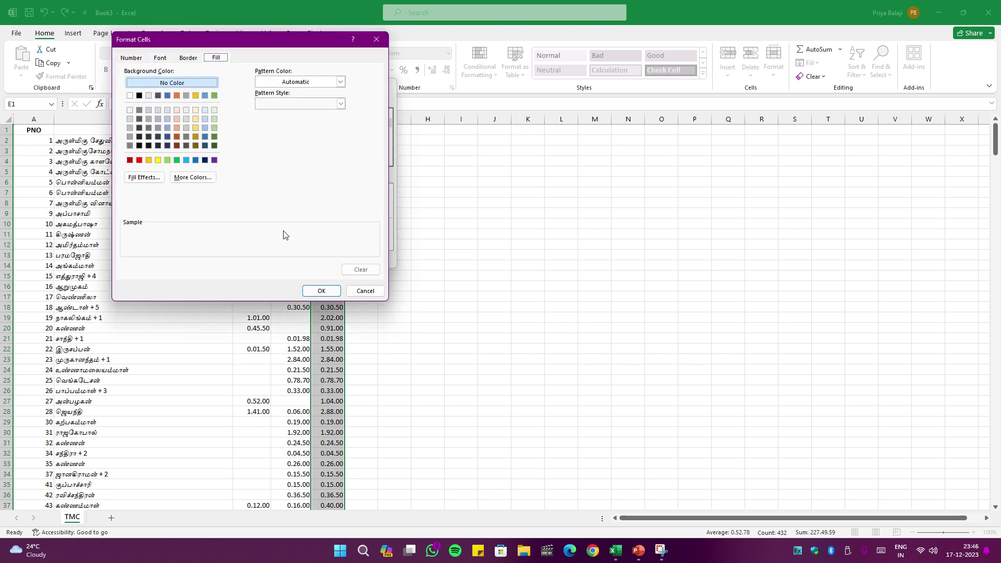
pyautogui.click(158, 160)
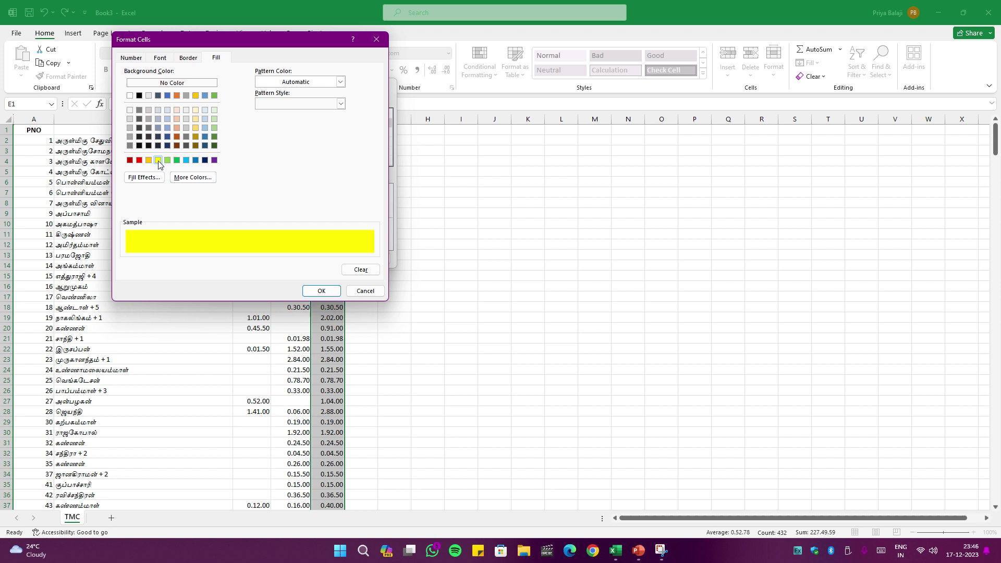
pyautogui.click(318, 290)
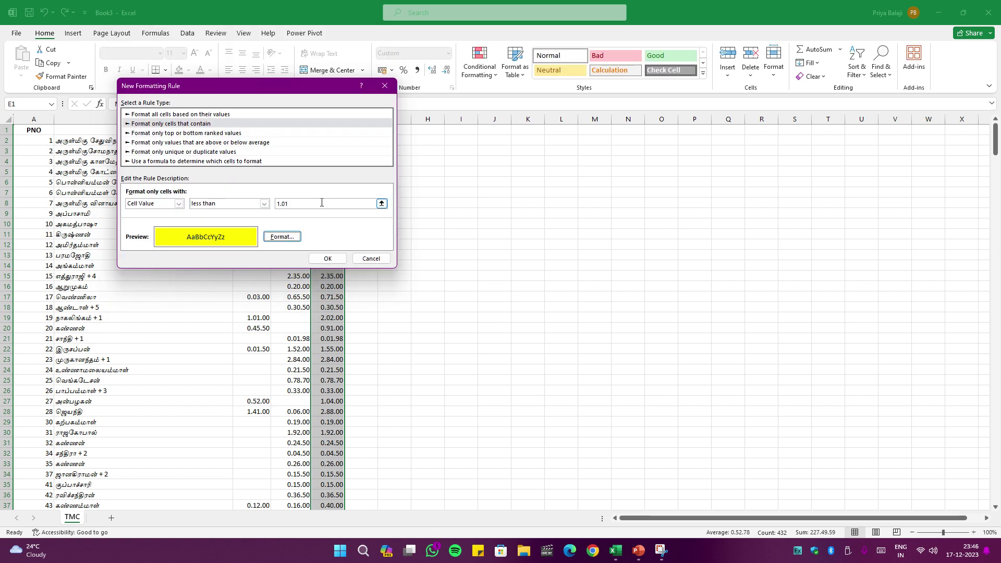
pyautogui.click(329, 260)
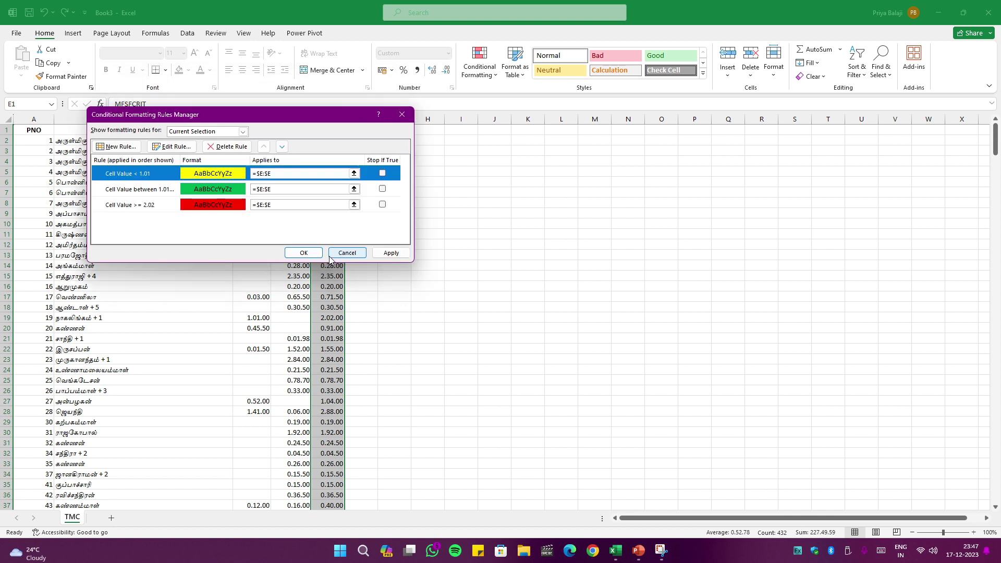
pyautogui.click(391, 253)
pyautogui.click(302, 253)
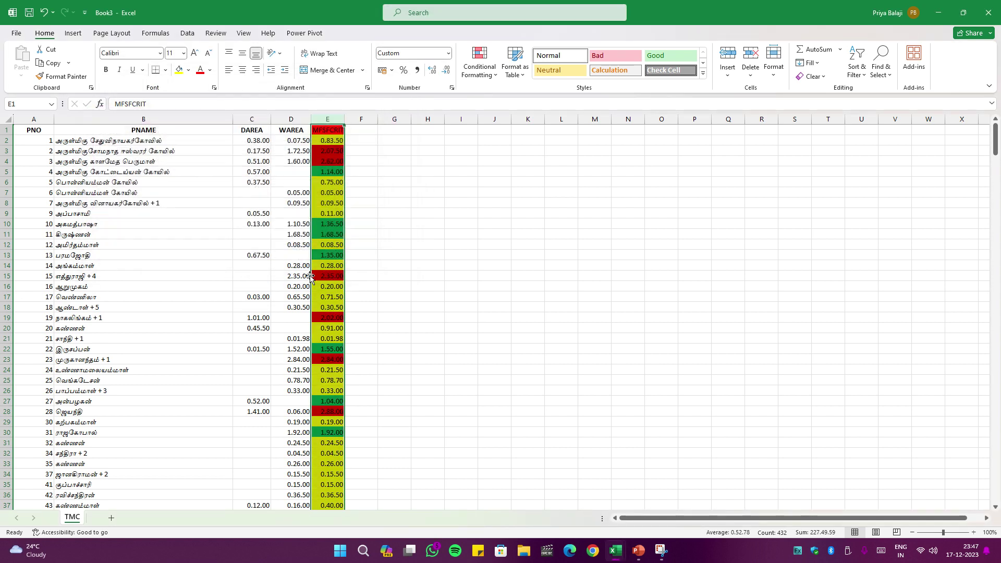
# Examine the red, green and yellow colour coding of the MFSFCRIT values across the landholder rows
pyautogui.click(328, 154)
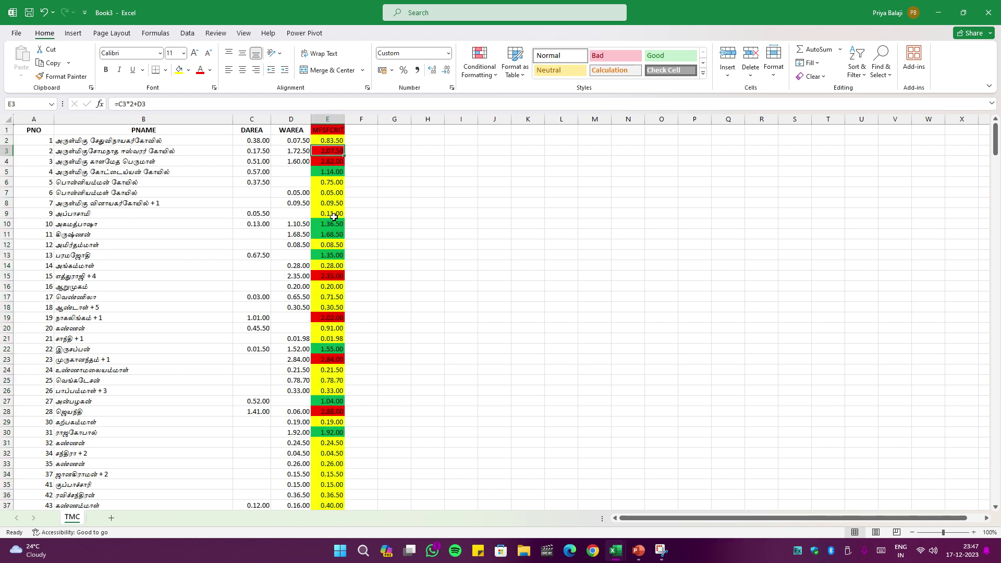
pyautogui.click(329, 171)
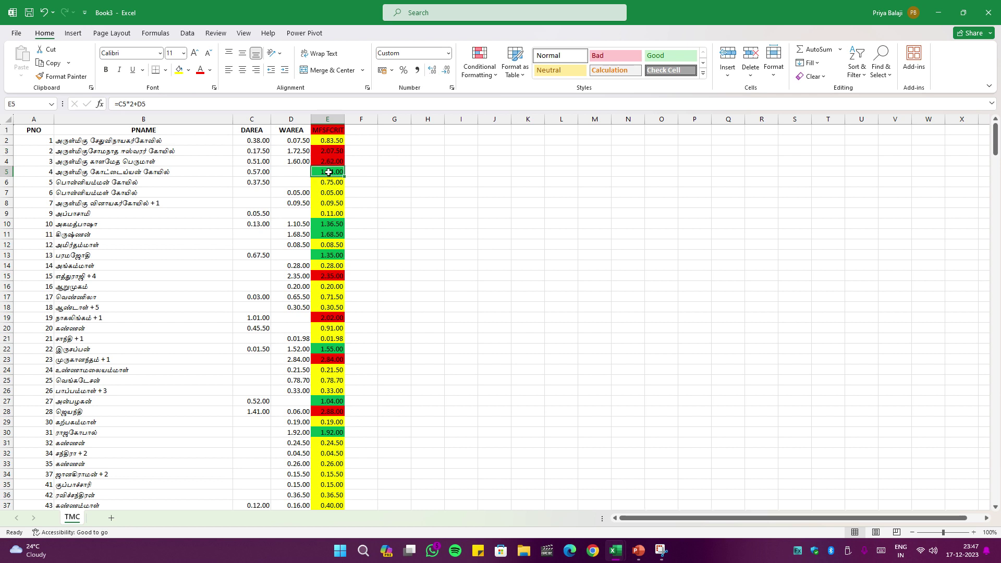
pyautogui.click(328, 183)
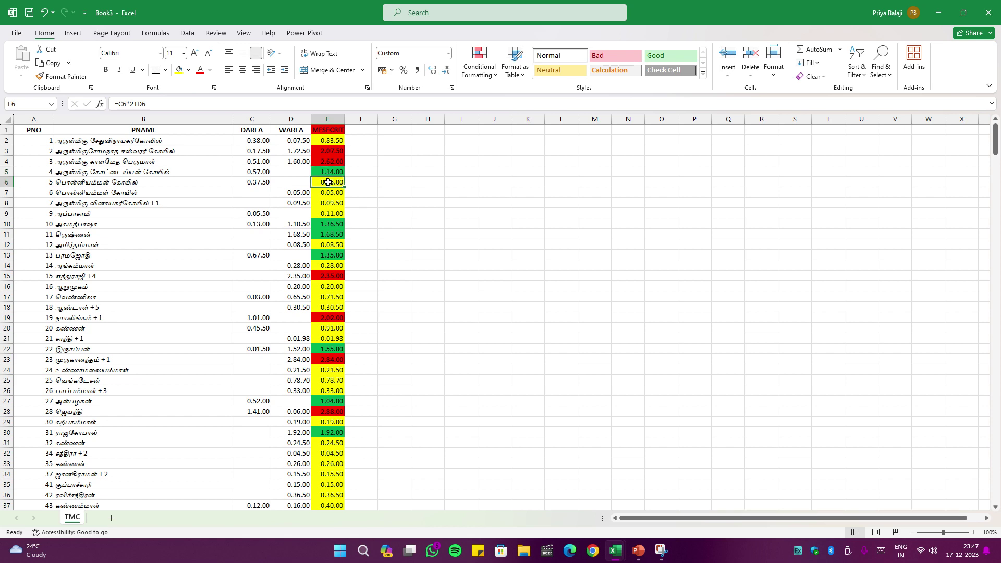
pyautogui.scroll(-5, 331, 259)
pyautogui.scroll(-20, 330, 259)
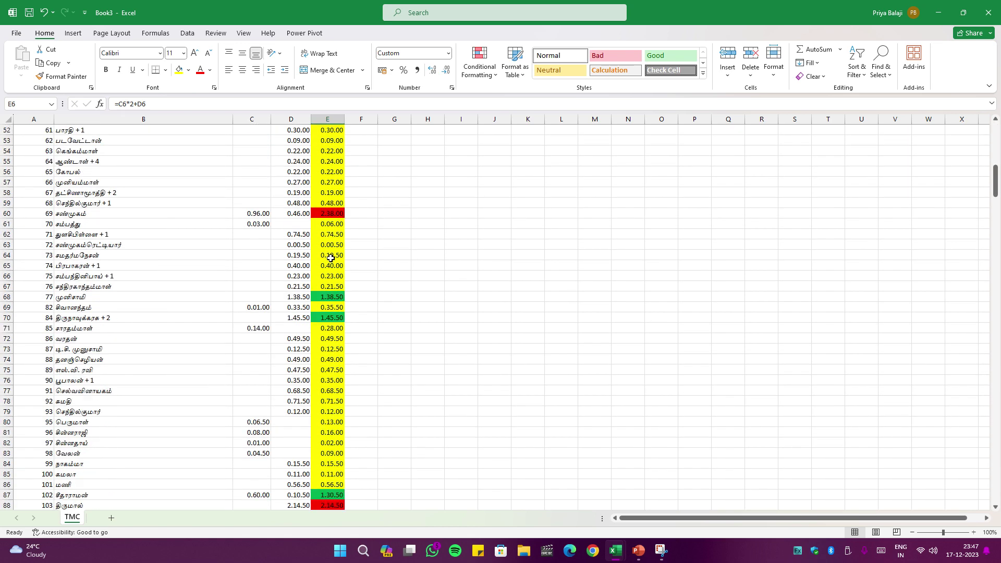
pyautogui.scroll(-20, 332, 258)
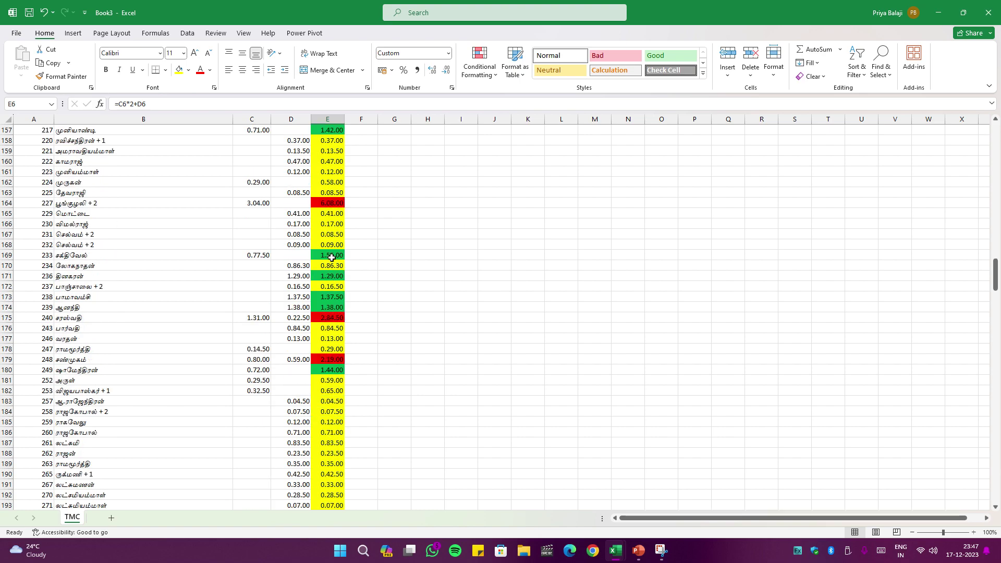
pyautogui.scroll(14, 332, 257)
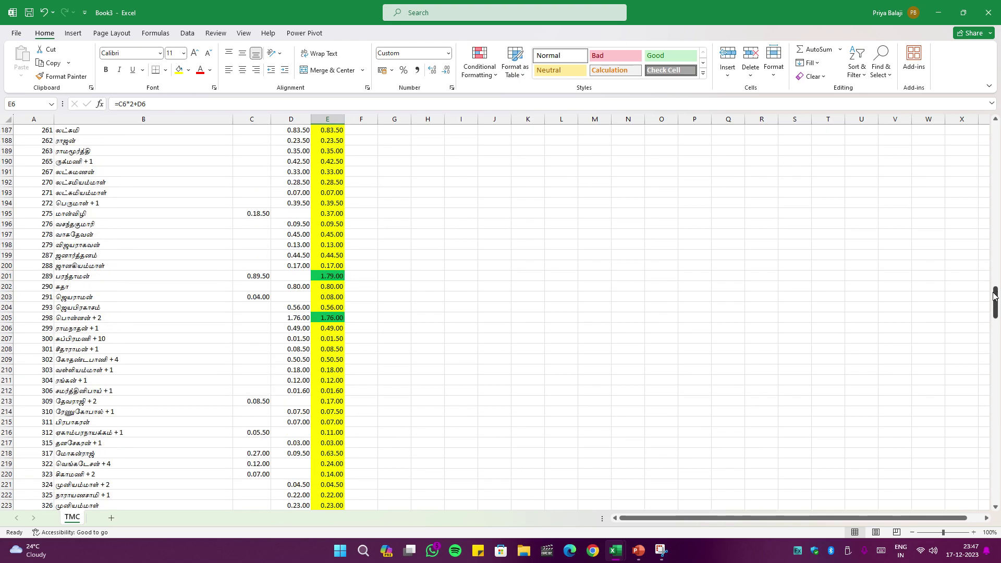
pyautogui.moveTo(994, 297); pyautogui.dragTo(994, 134)
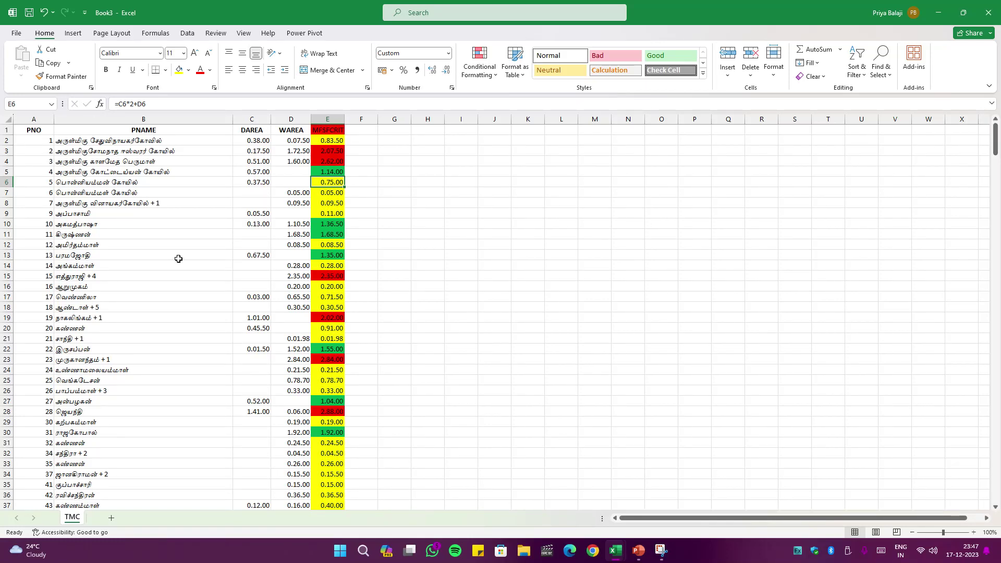
pyautogui.scroll(-7, 178, 259)
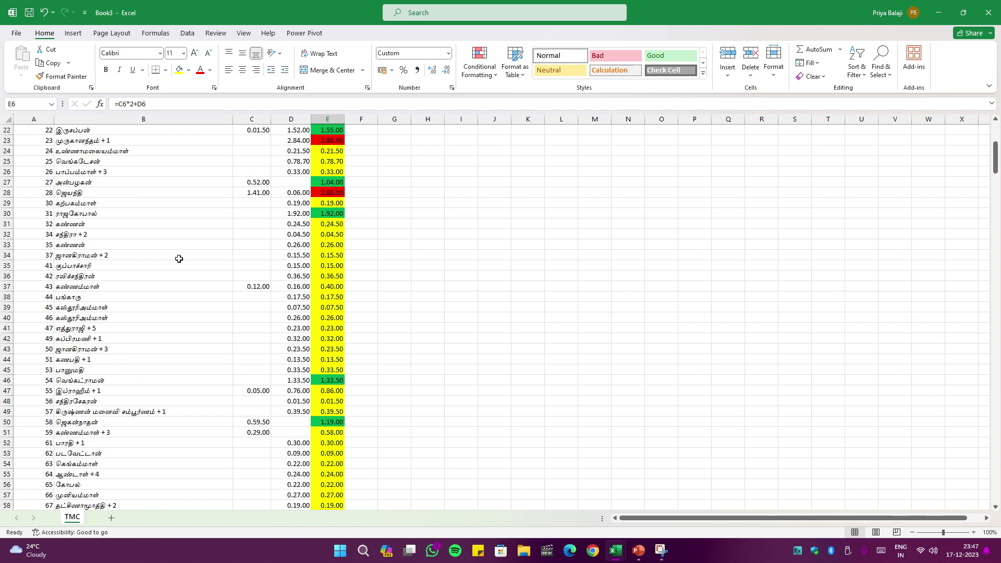
pyautogui.scroll(-4, 178, 259)
pyautogui.scroll(-20, 178, 259)
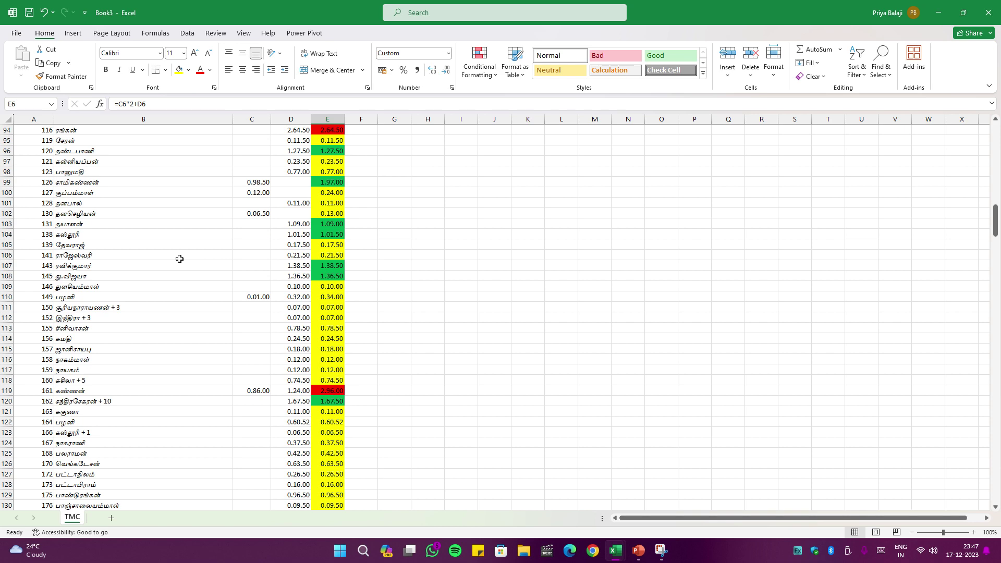
pyautogui.scroll(-1, 179, 259)
pyautogui.scroll(7, 183, 258)
pyautogui.scroll(20, 187, 258)
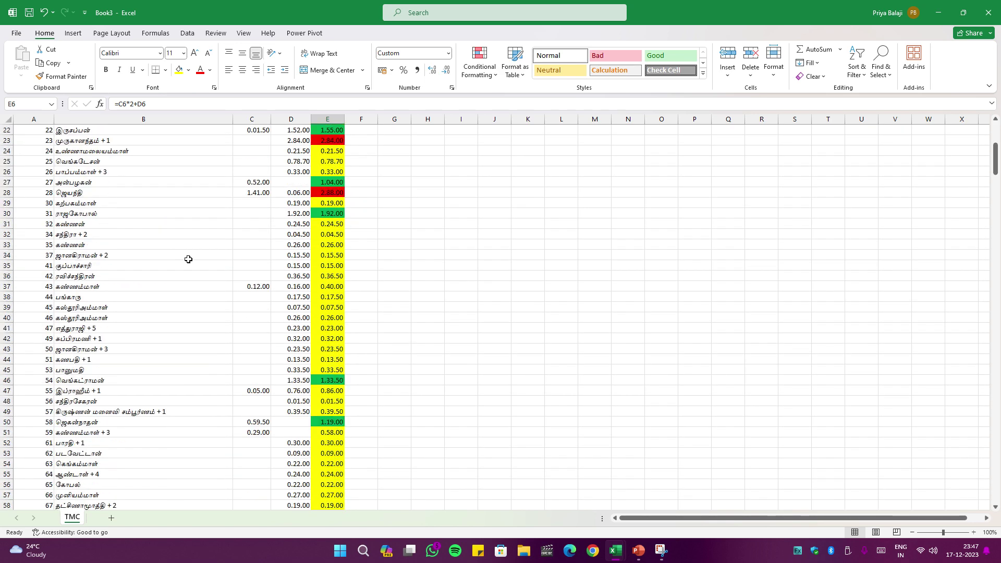
pyautogui.scroll(3, 189, 259)
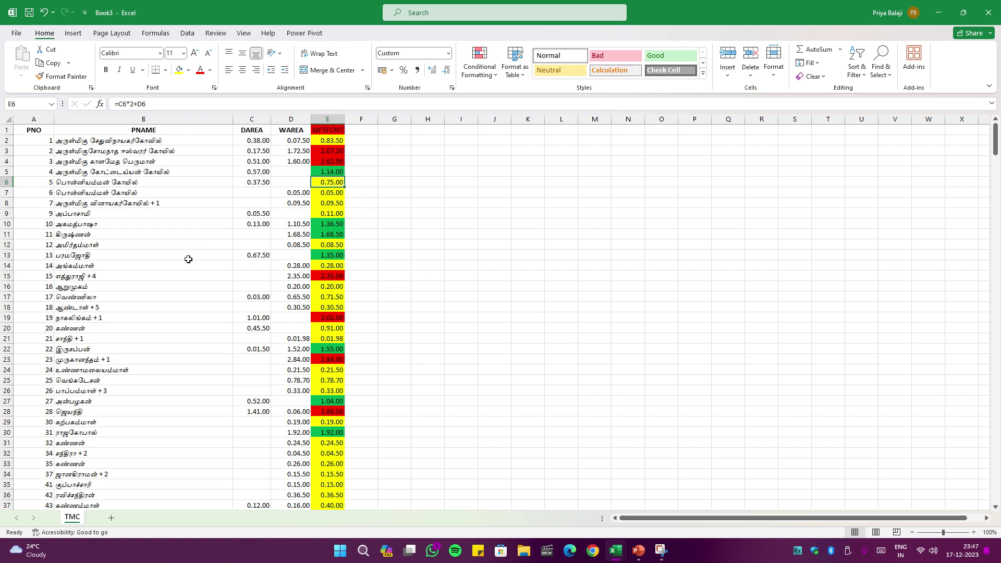